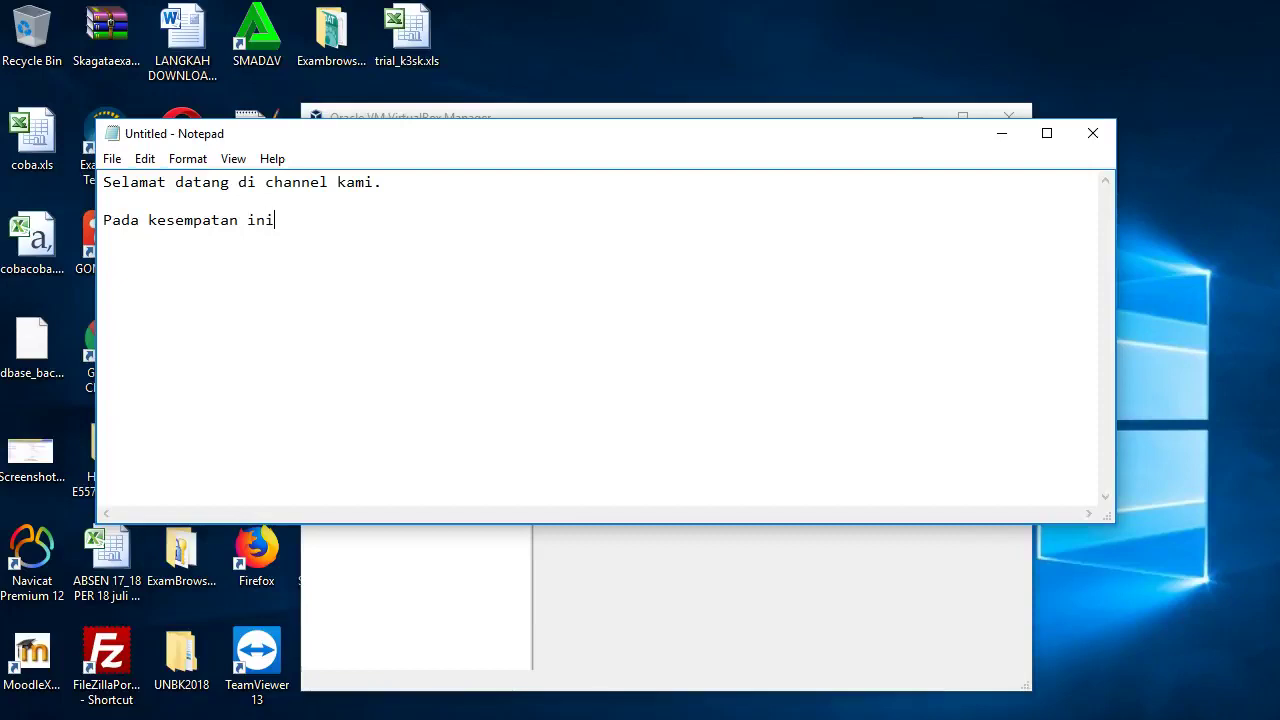
Step: Complete the Notepad introduction with "kami akan berbagi cara memasang vhd AIO Moodle CBT pada komputer. Selamat menyaksikan :)", cut all the text and minimize the note
text(i kami akan berbagi cara memas)
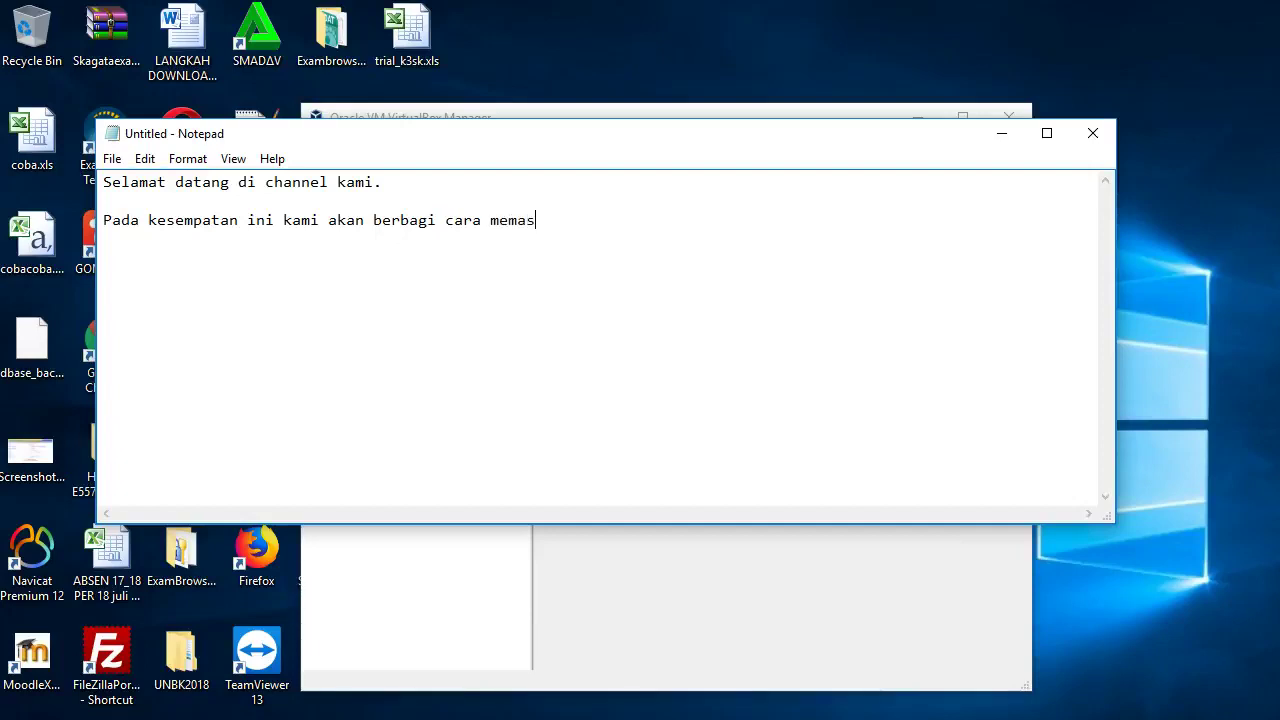
text(ang vhd AIO Moodle )
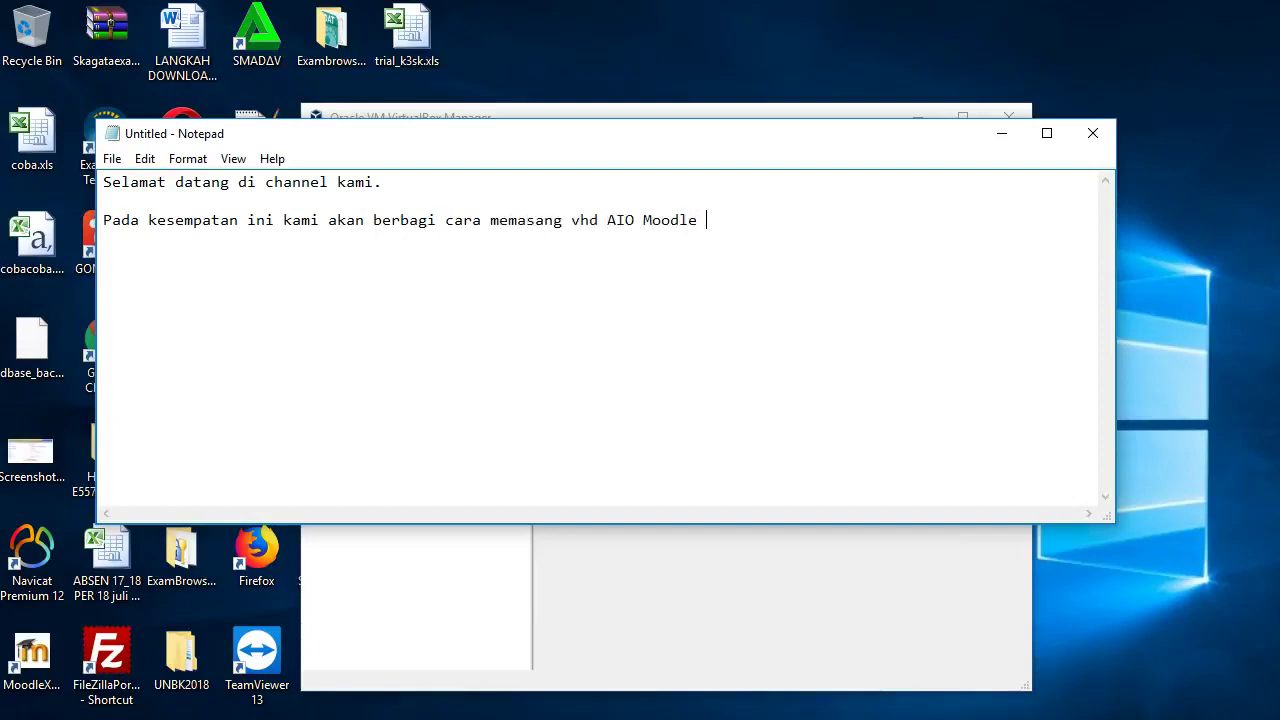
text(CBT pada komputer. Selamat menyaksikan :))
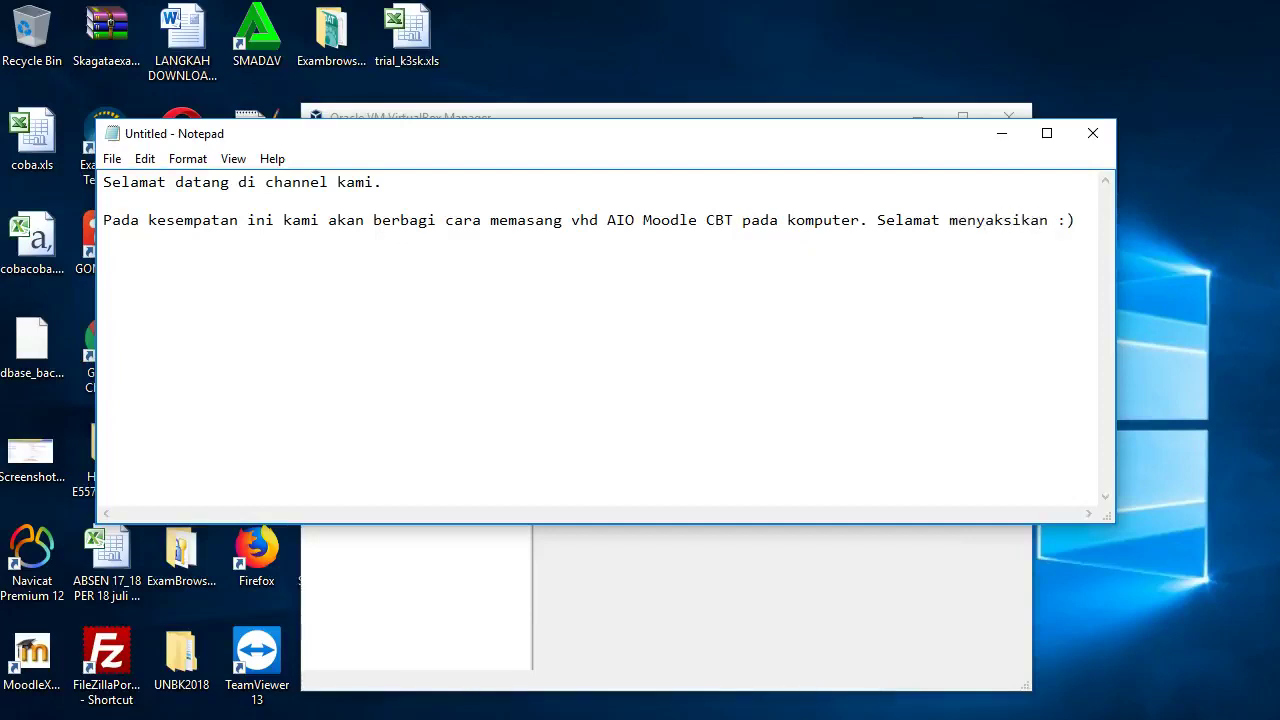
key(ctrl+a)
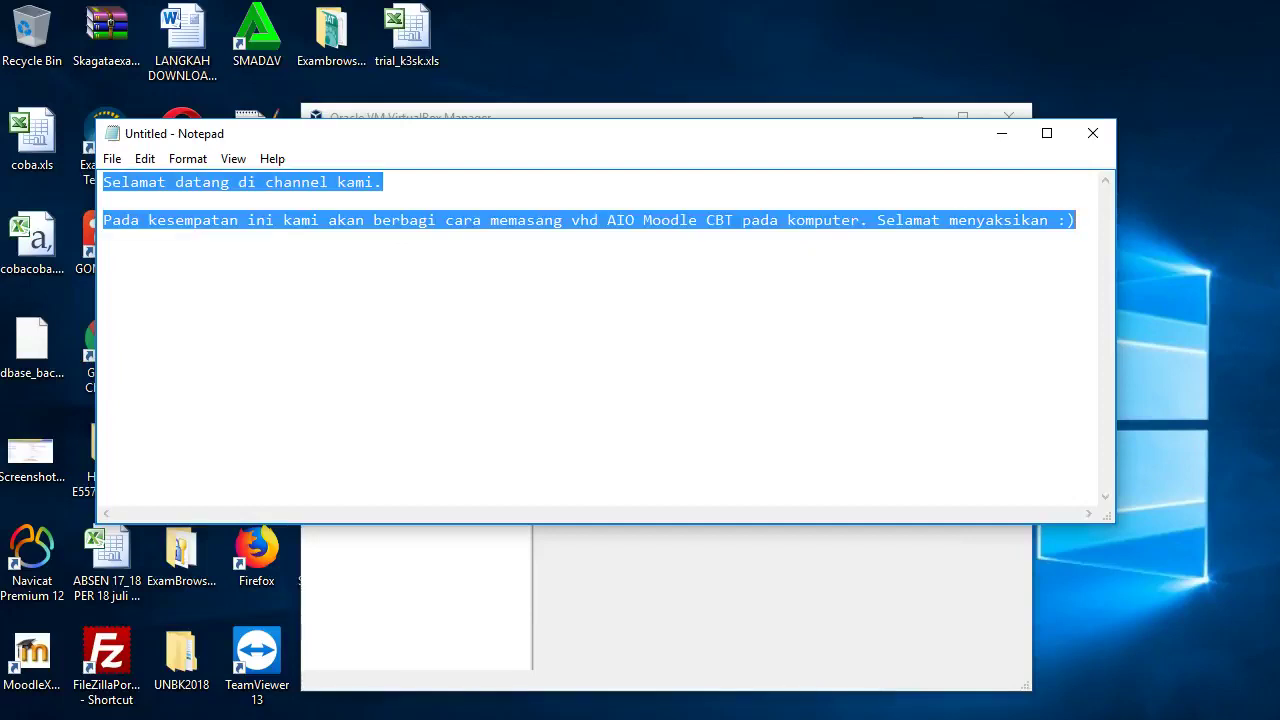
key(ctrl+x)
click(1001, 133)
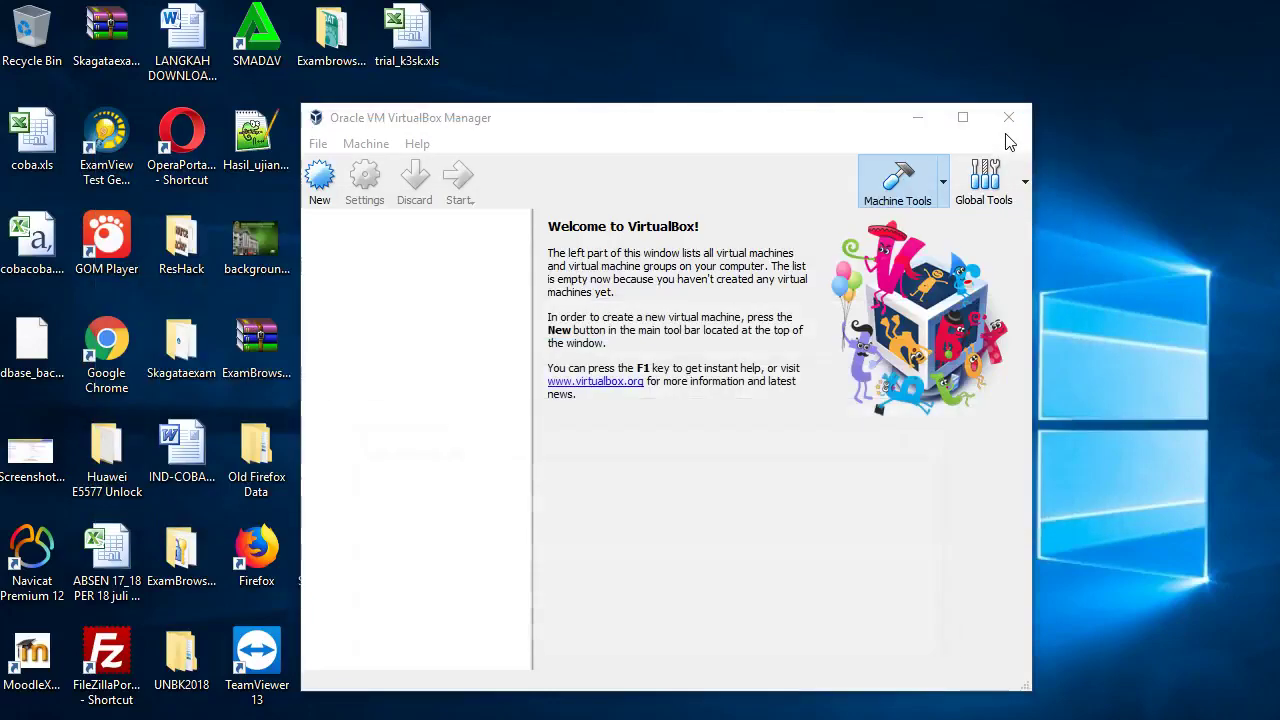
Step: Close VirtualBox Manager and extract AiOCBT_Moodle_v3.5.rar from the Downloads folder to the root of drive D:
click(1010, 120)
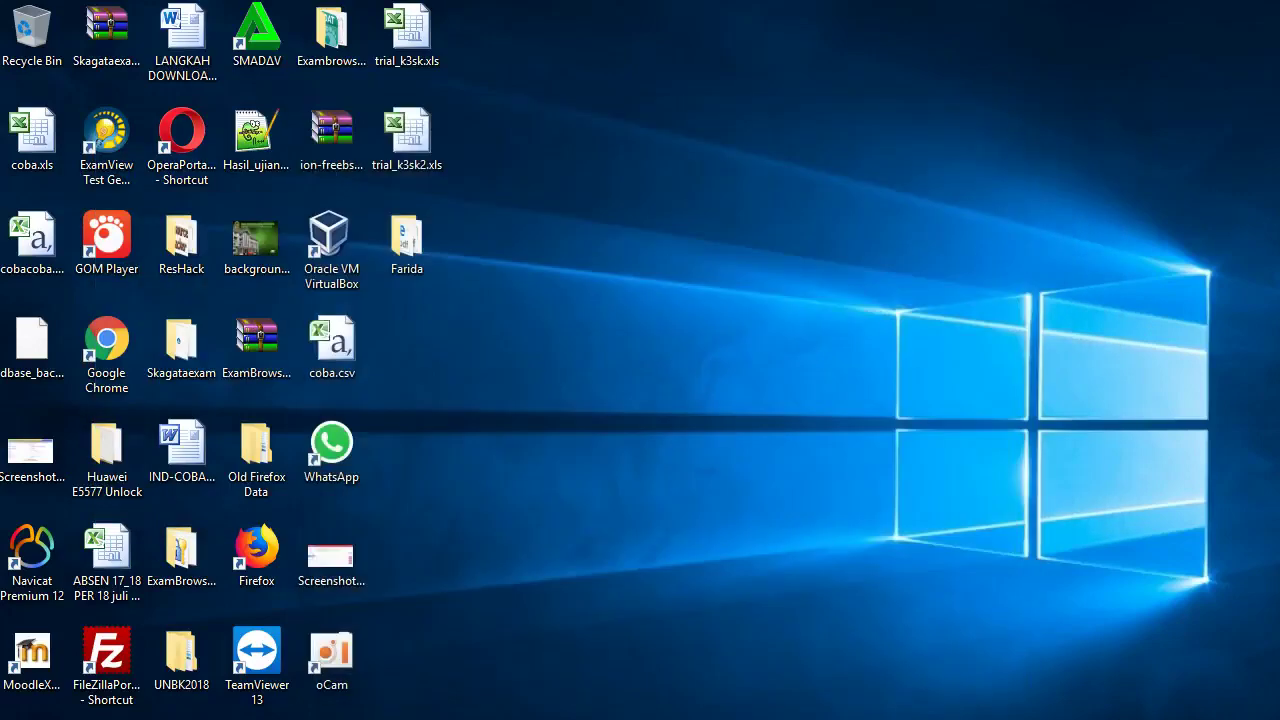
key(alt+Tab)
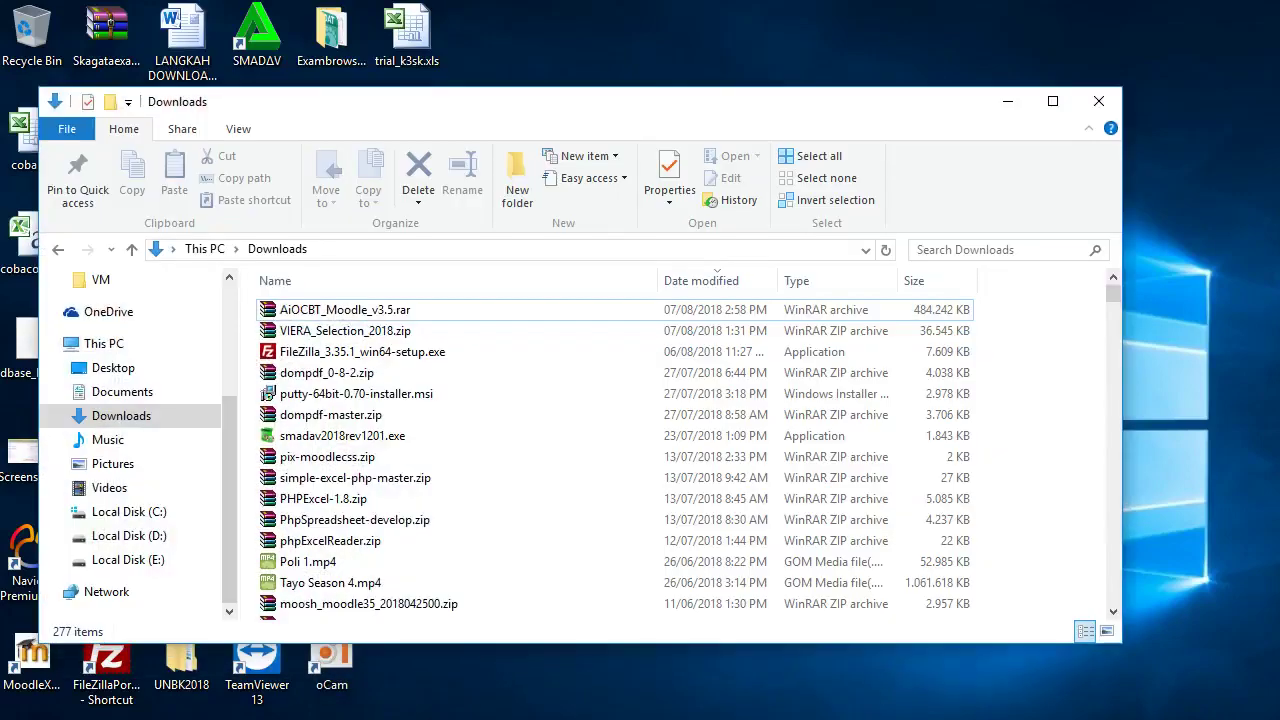
click(330, 312)
right_click(328, 315)
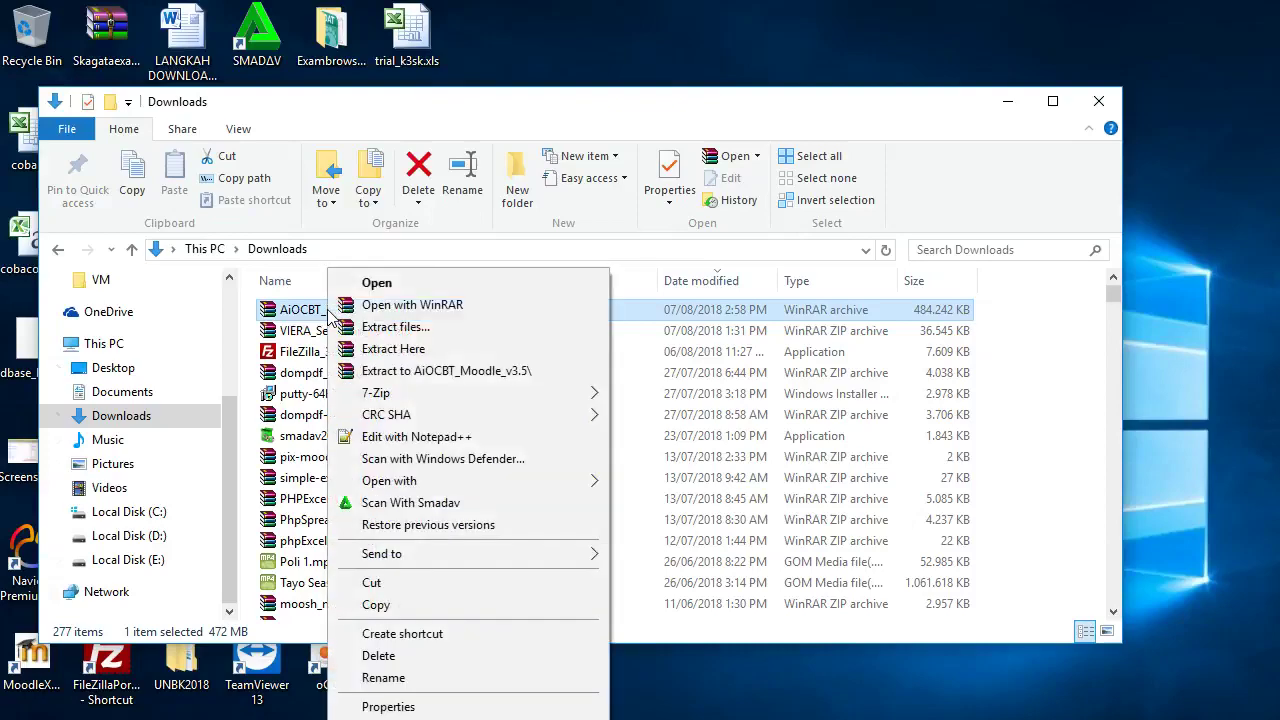
click(392, 330)
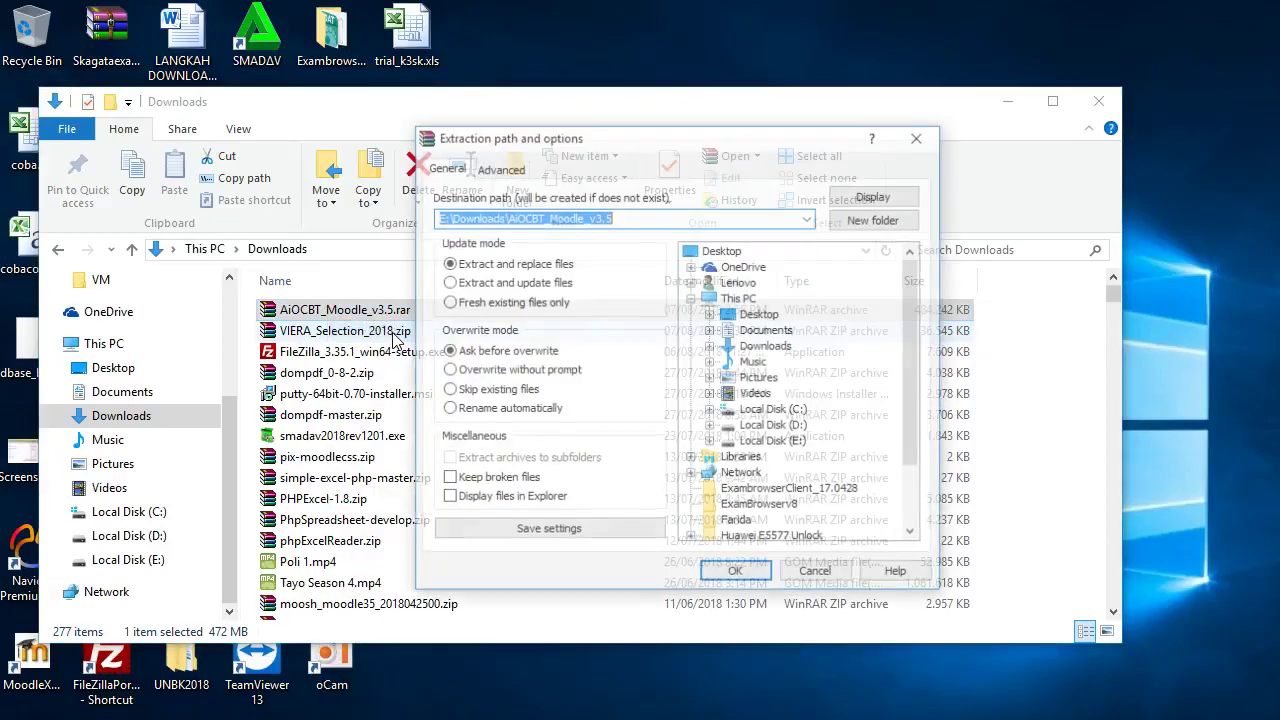
click(774, 426)
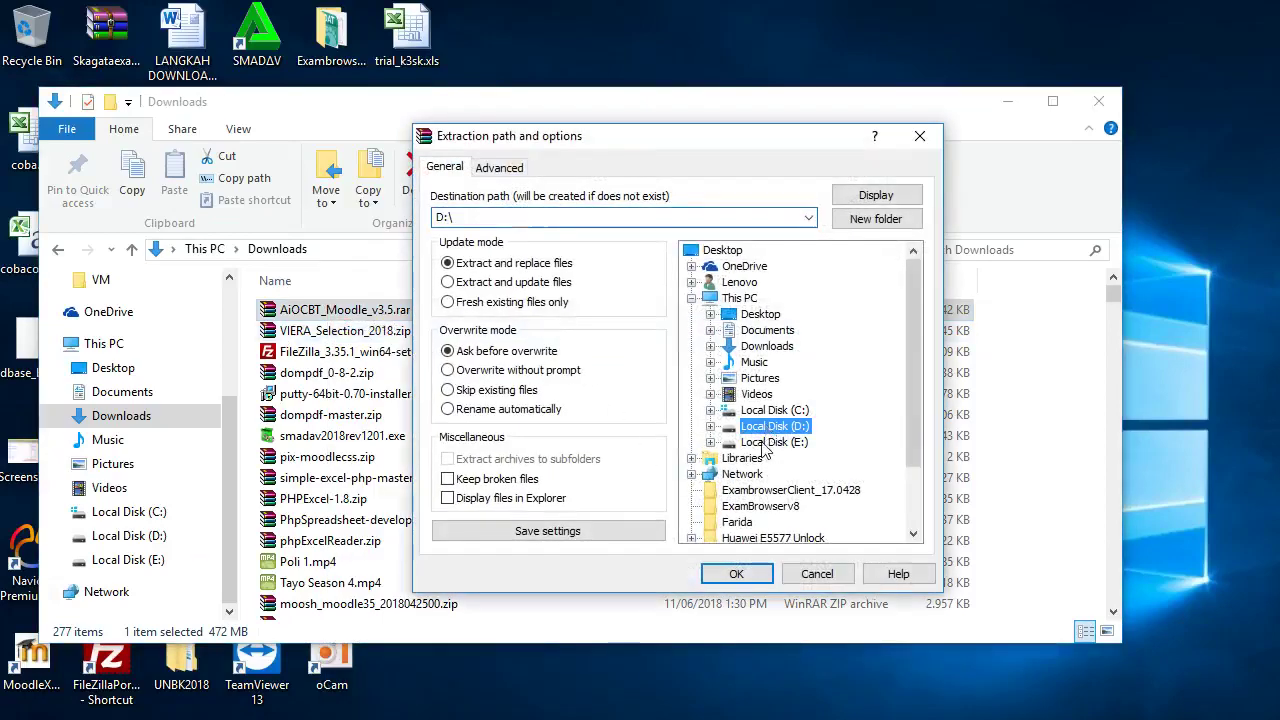
click(736, 575)
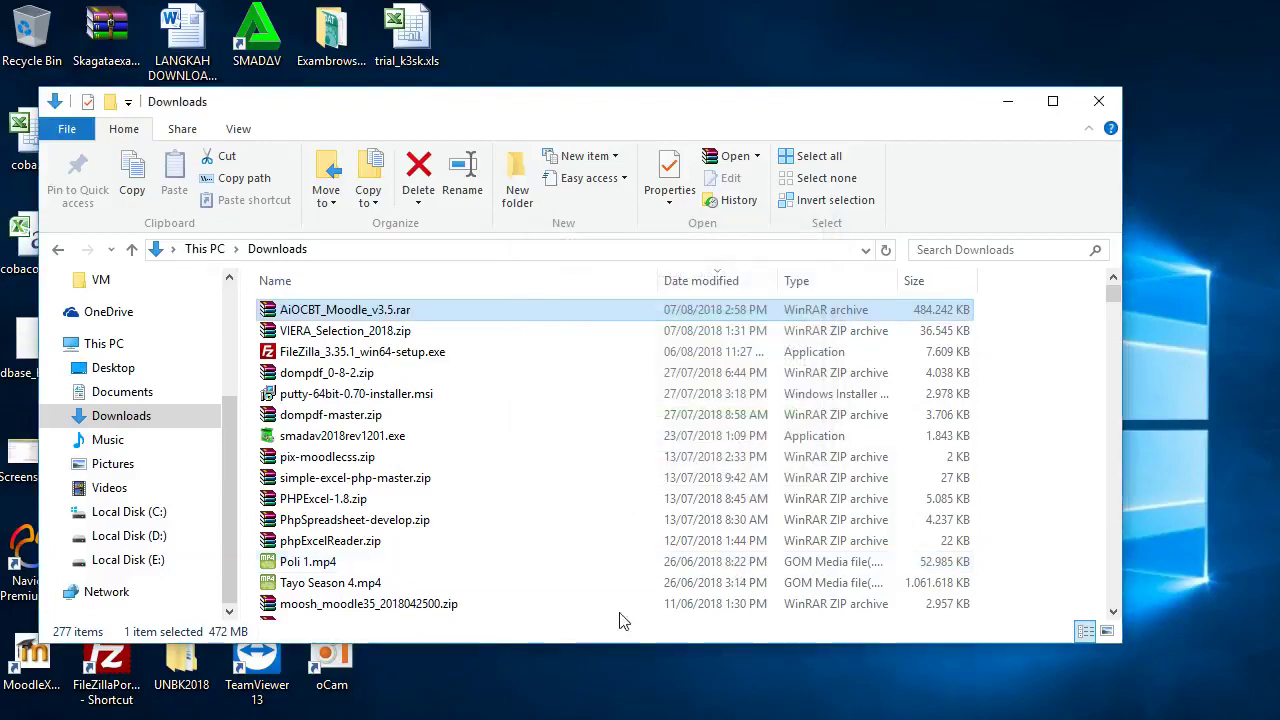
Step: Open CBT_Moodle_v3.5.vbox from the CBT_Moodle_v3.5 folder on drive D: in VirtualBox and bring up the virtual machine's settings
click(152, 541)
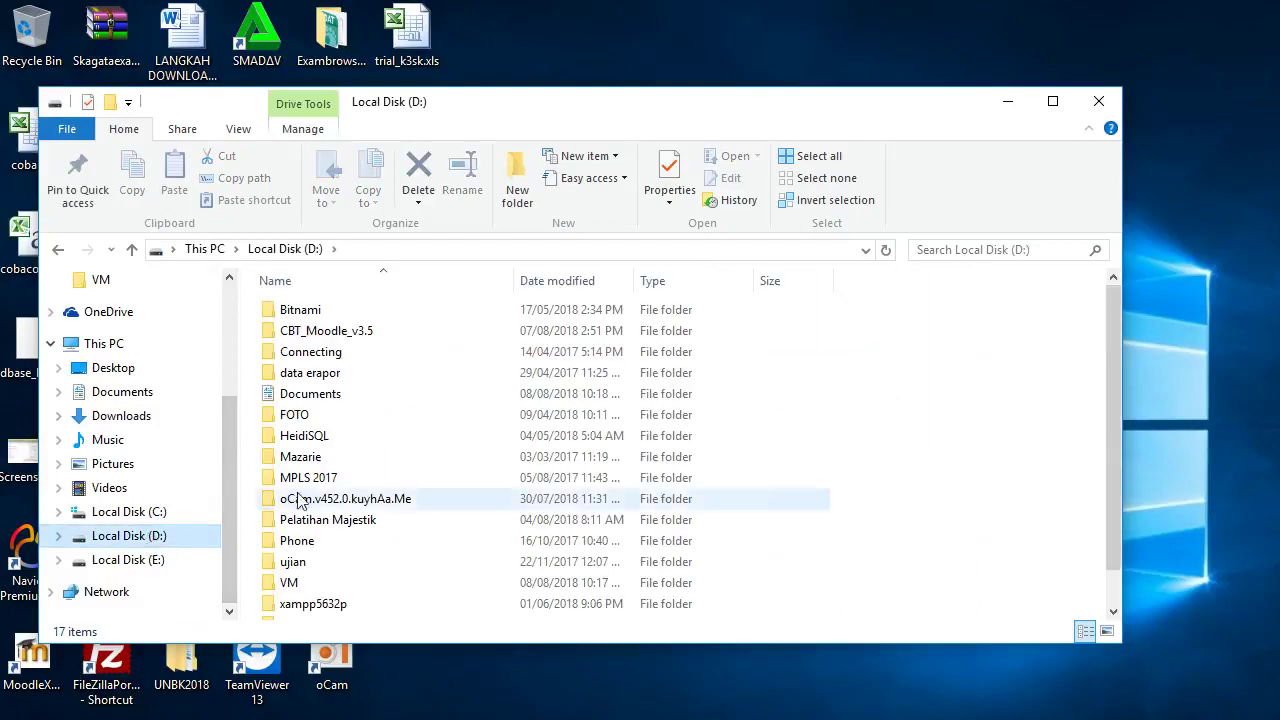
click(331, 334)
double_click(331, 338)
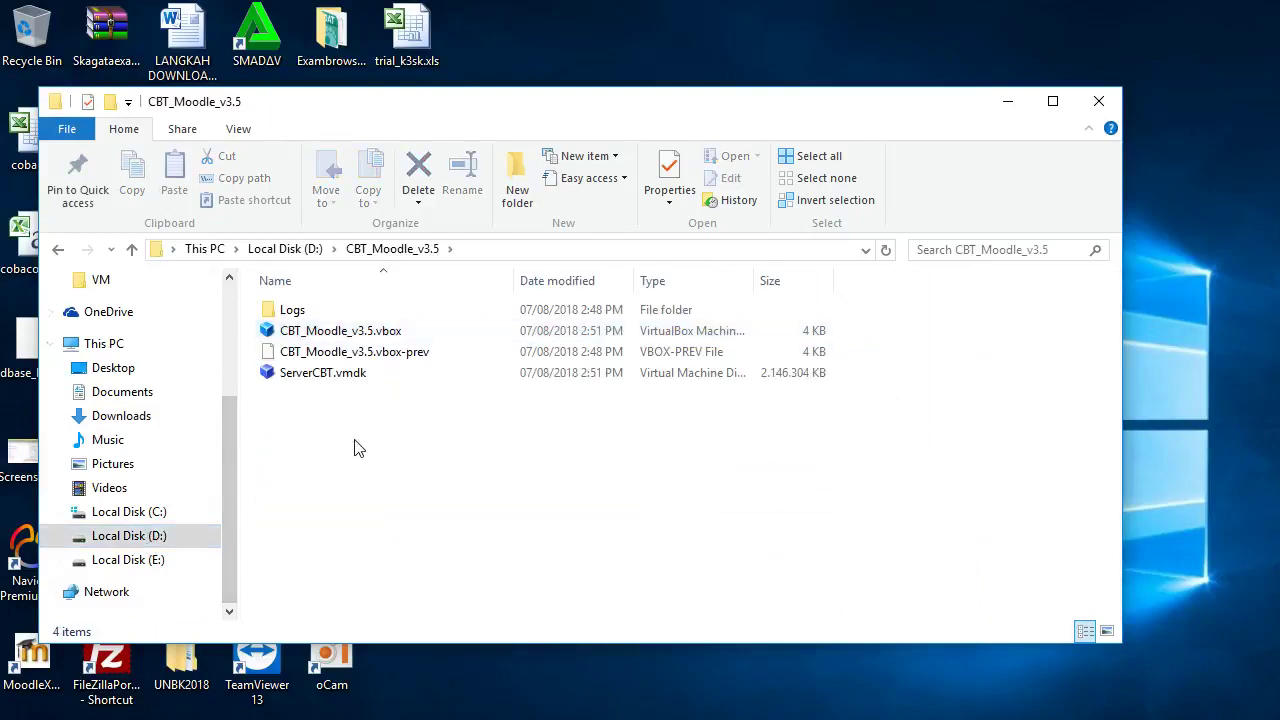
click(340, 338)
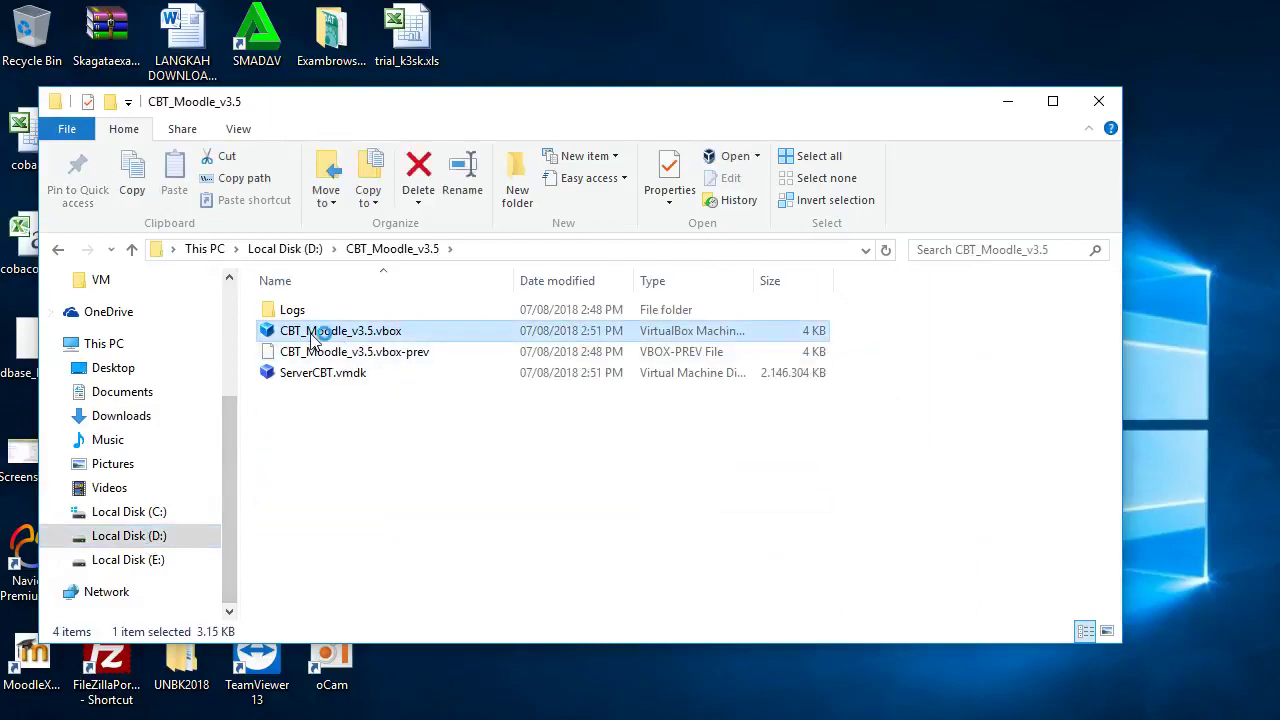
double_click(312, 340)
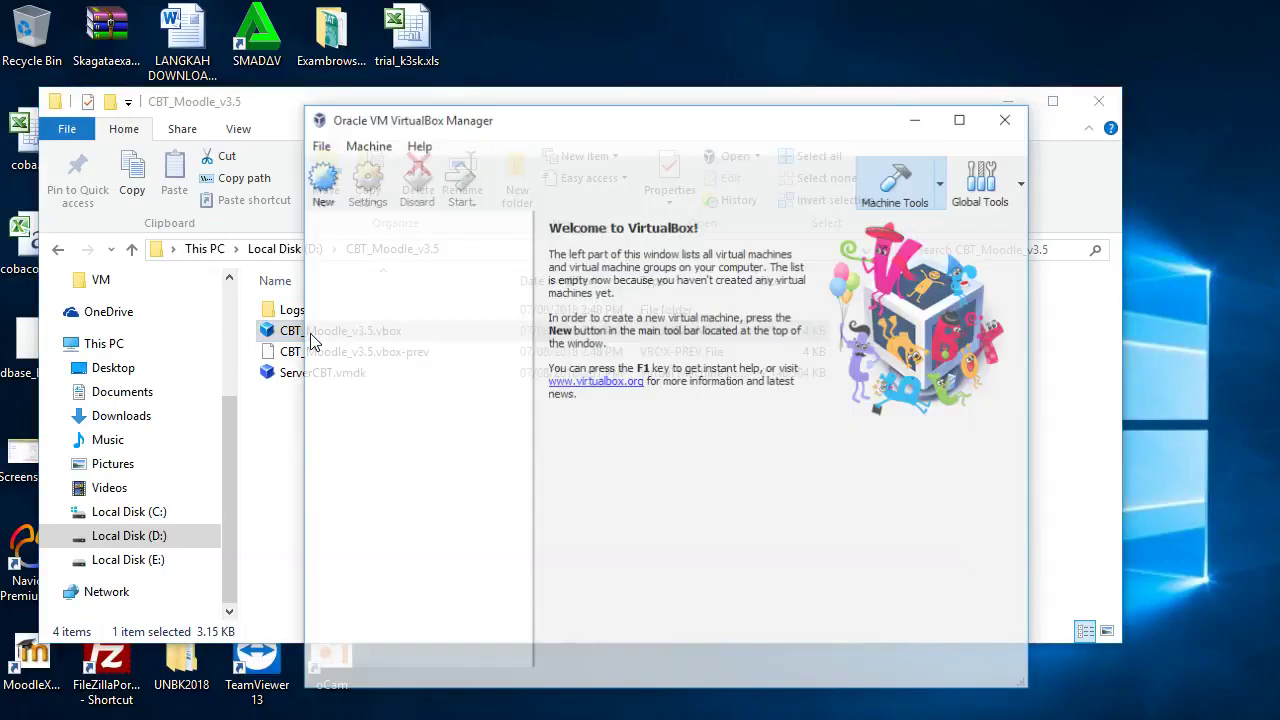
click(389, 248)
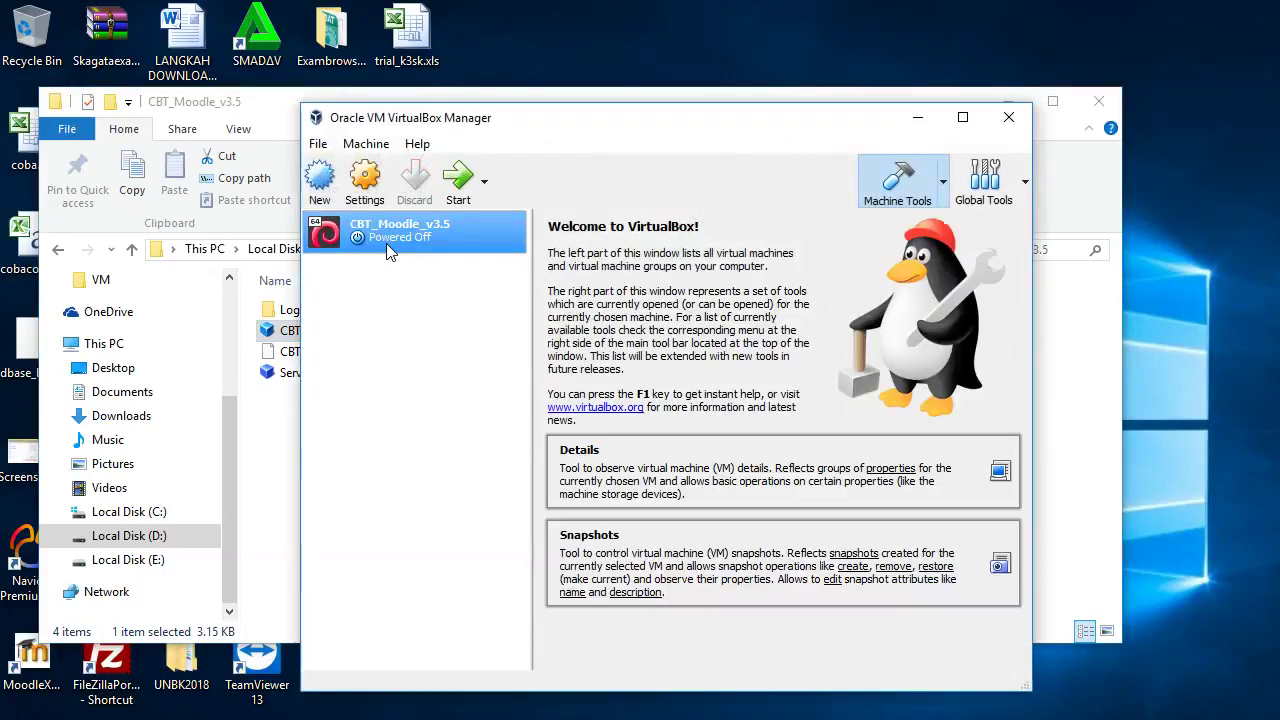
click(366, 190)
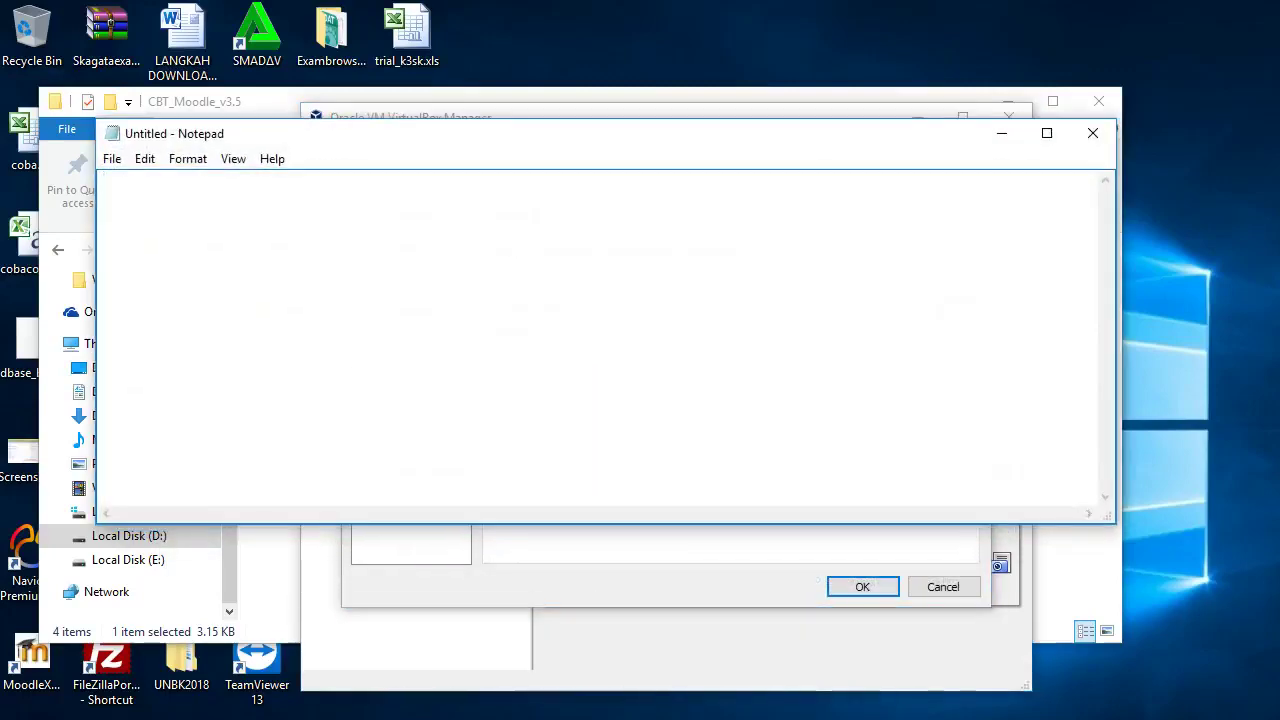
Step: Write "Sesuaikan terlebih dahulu pengaturan processor, memory, dan jaringan" in Notepad, clear the text and minimize the note
text(Sesuaikan terlebih da)
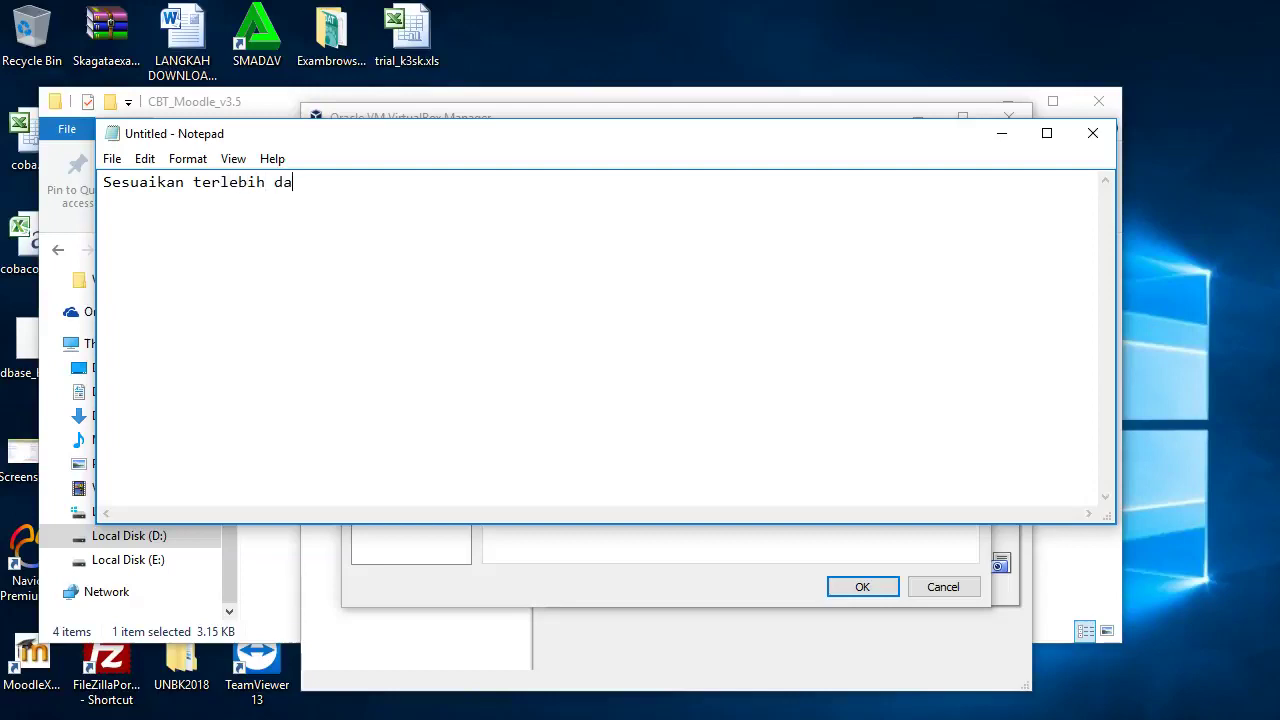
text(hulu pengaturan processor, memory, dan jaringan)
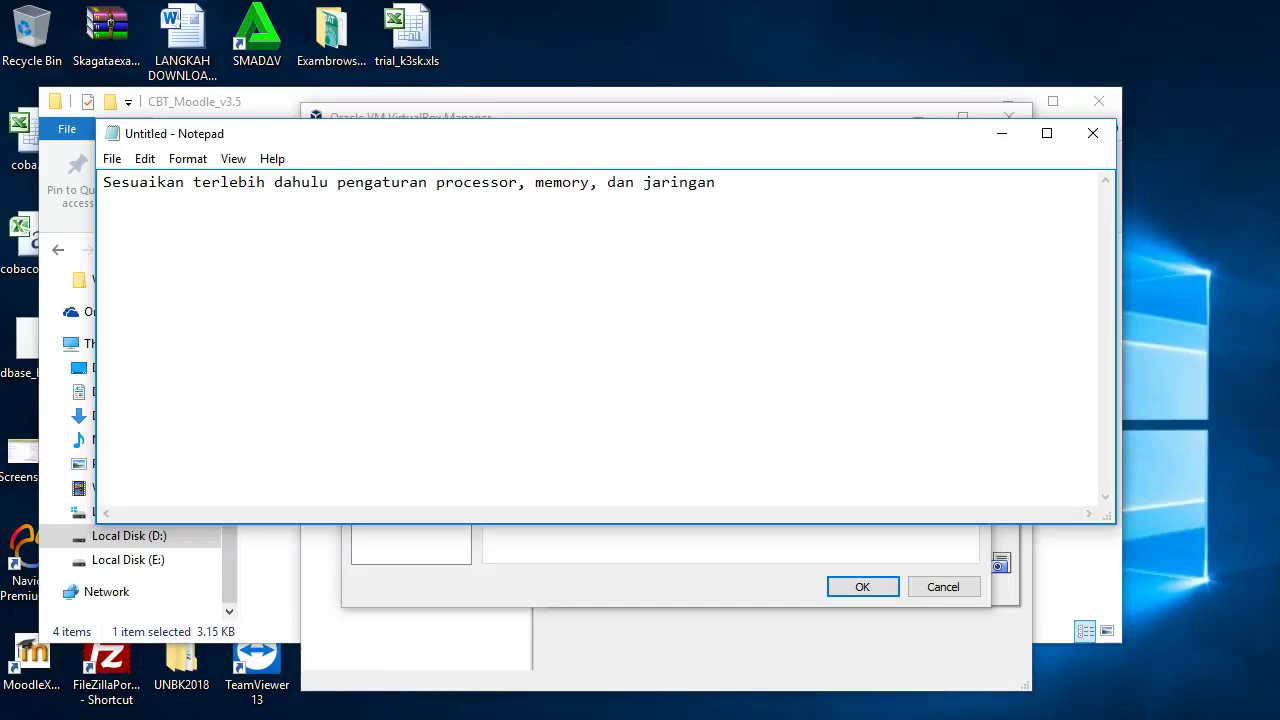
key(ctrl+a)
key(BackSpace)
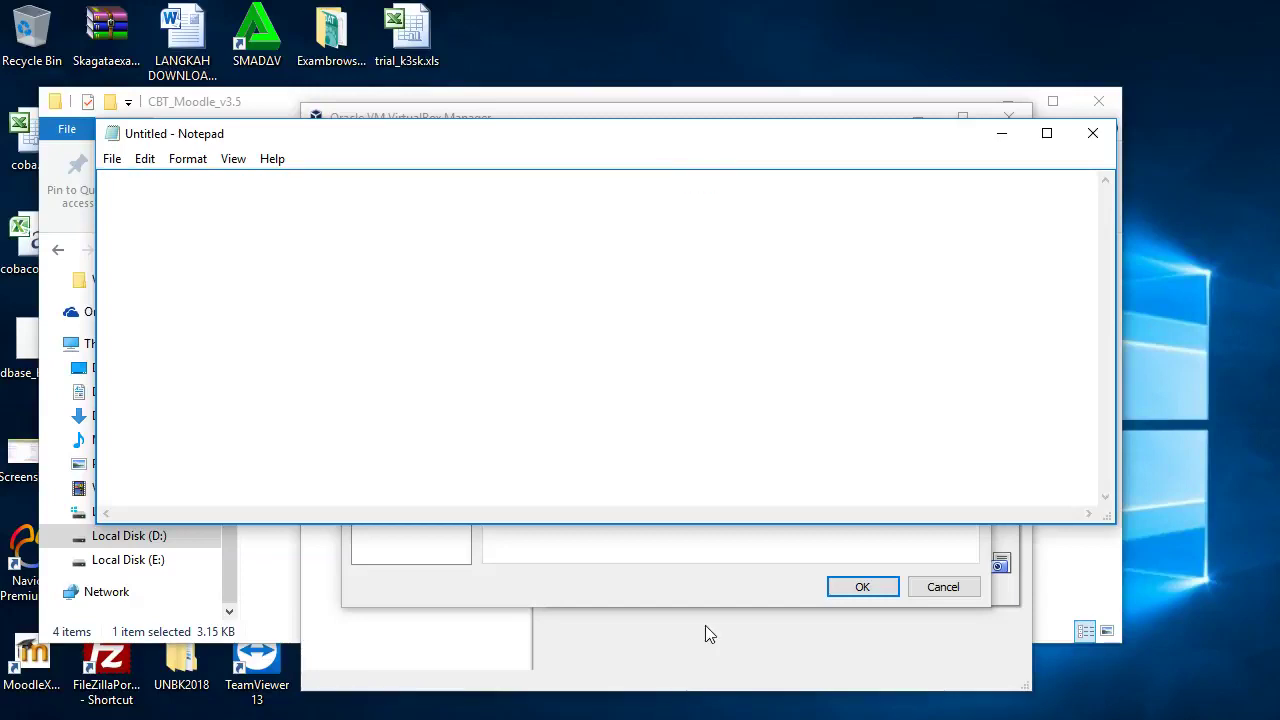
click(1001, 135)
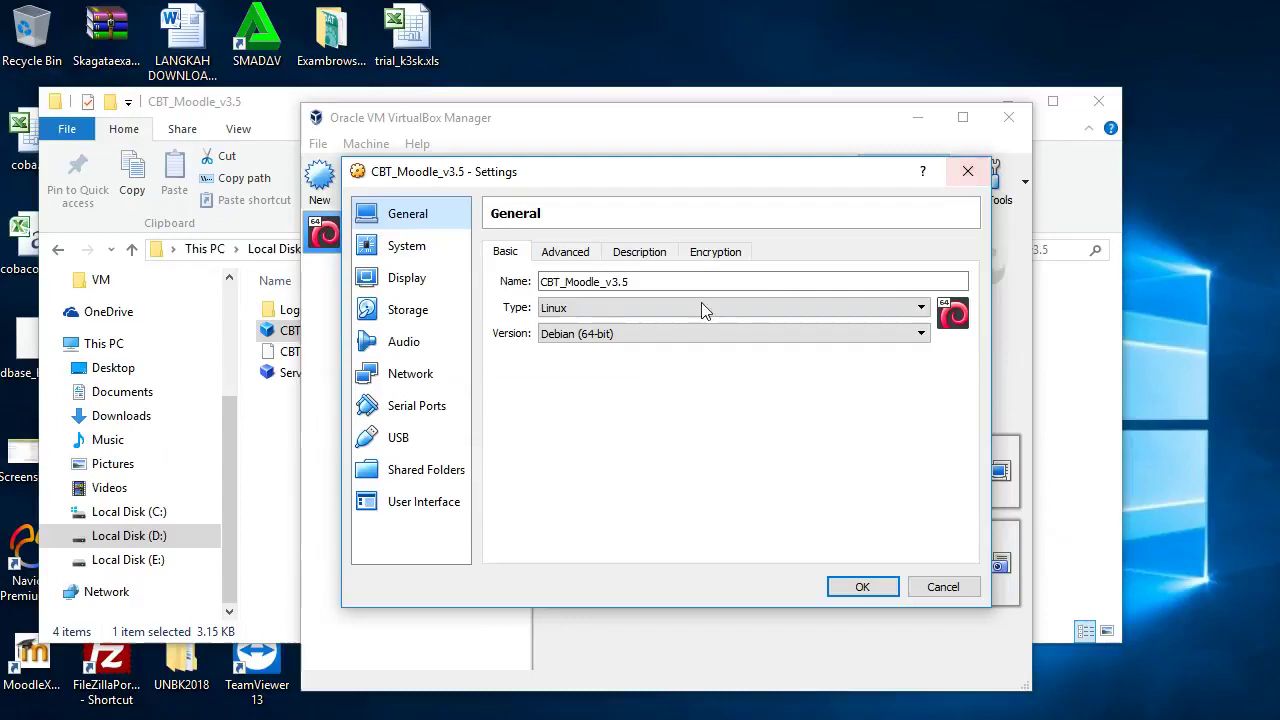
Step: Review the virtual machine's memory and processor settings, attach network Adapter 1 to Bridged Adapter with its interface selected, and save the settings
click(402, 249)
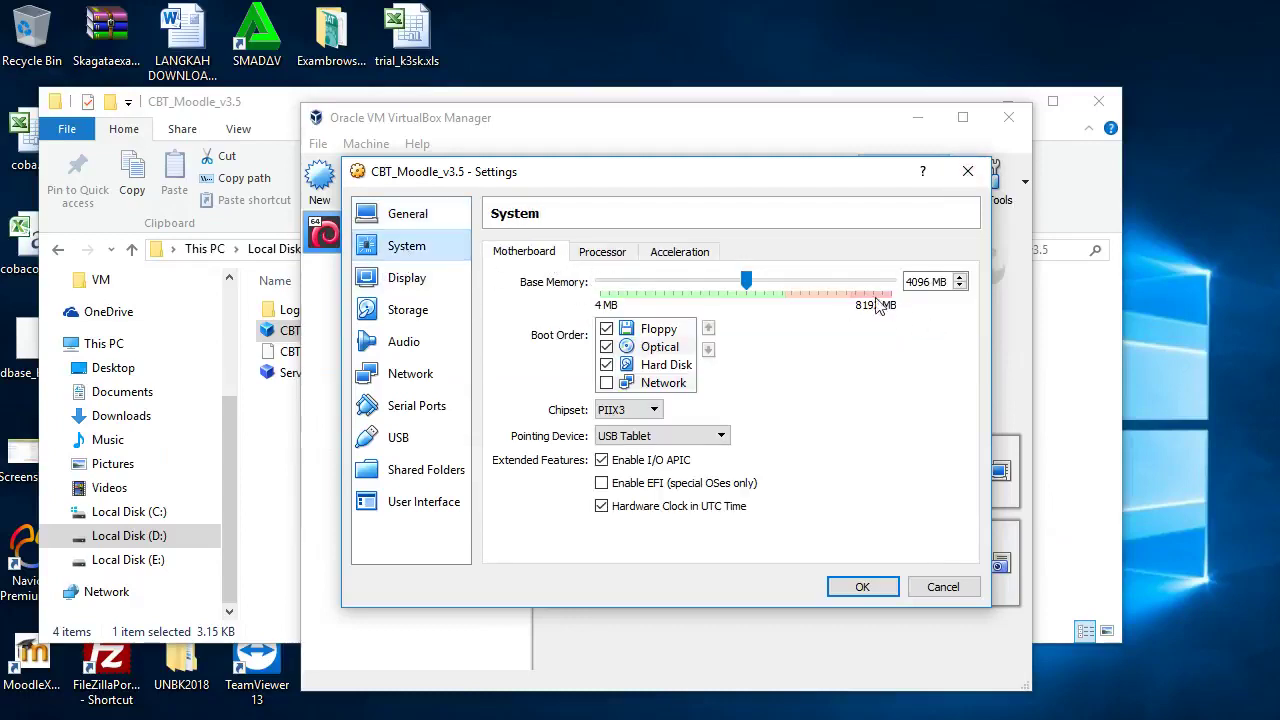
click(602, 254)
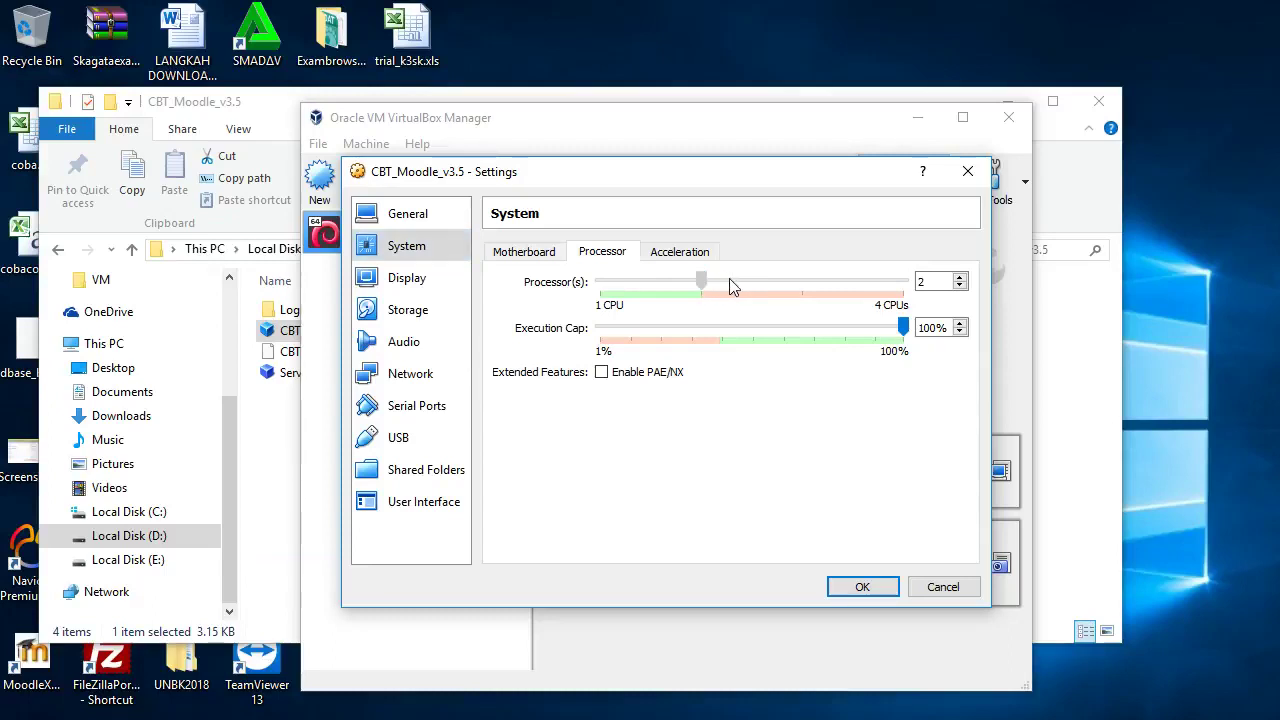
click(410, 374)
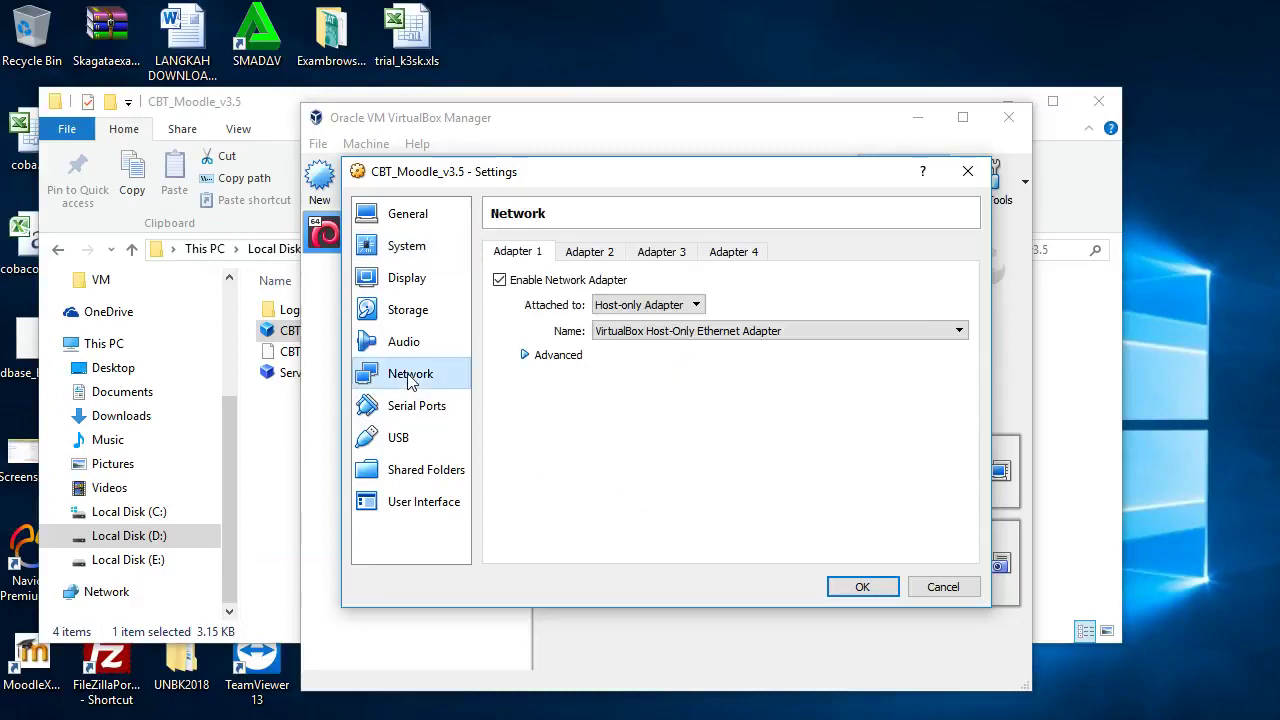
click(660, 315)
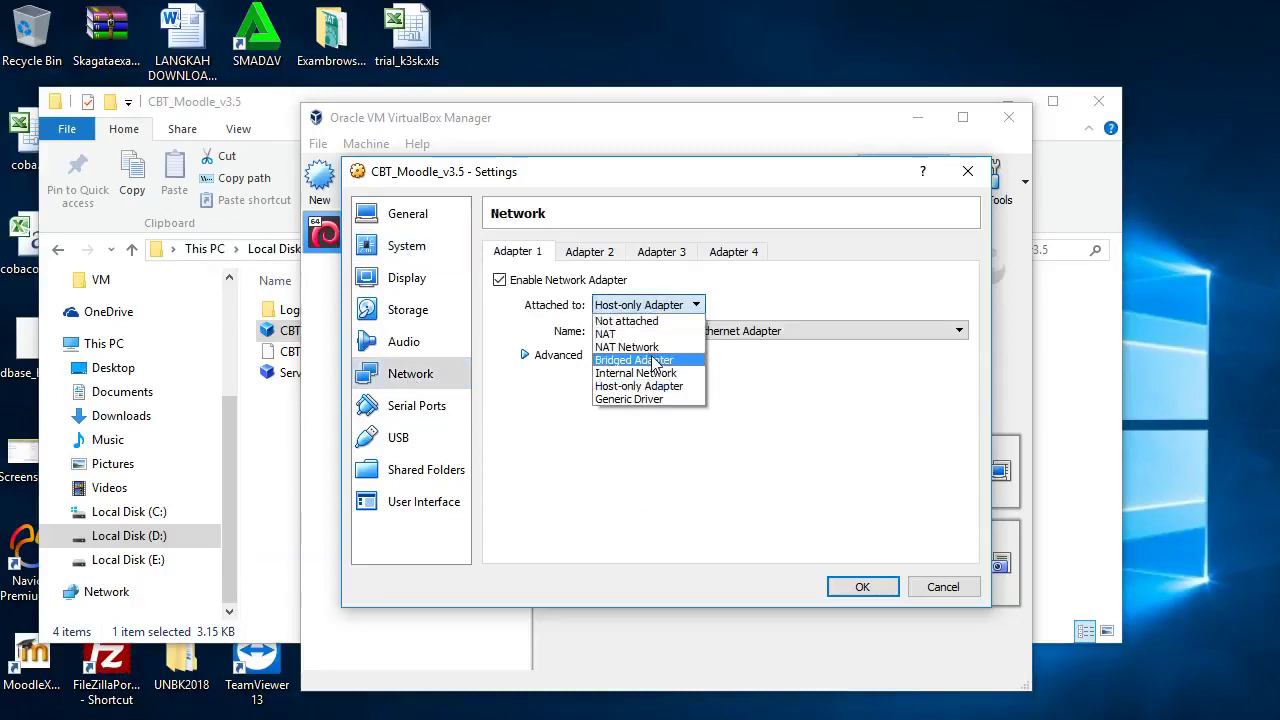
click(655, 358)
click(640, 331)
click(650, 343)
click(860, 587)
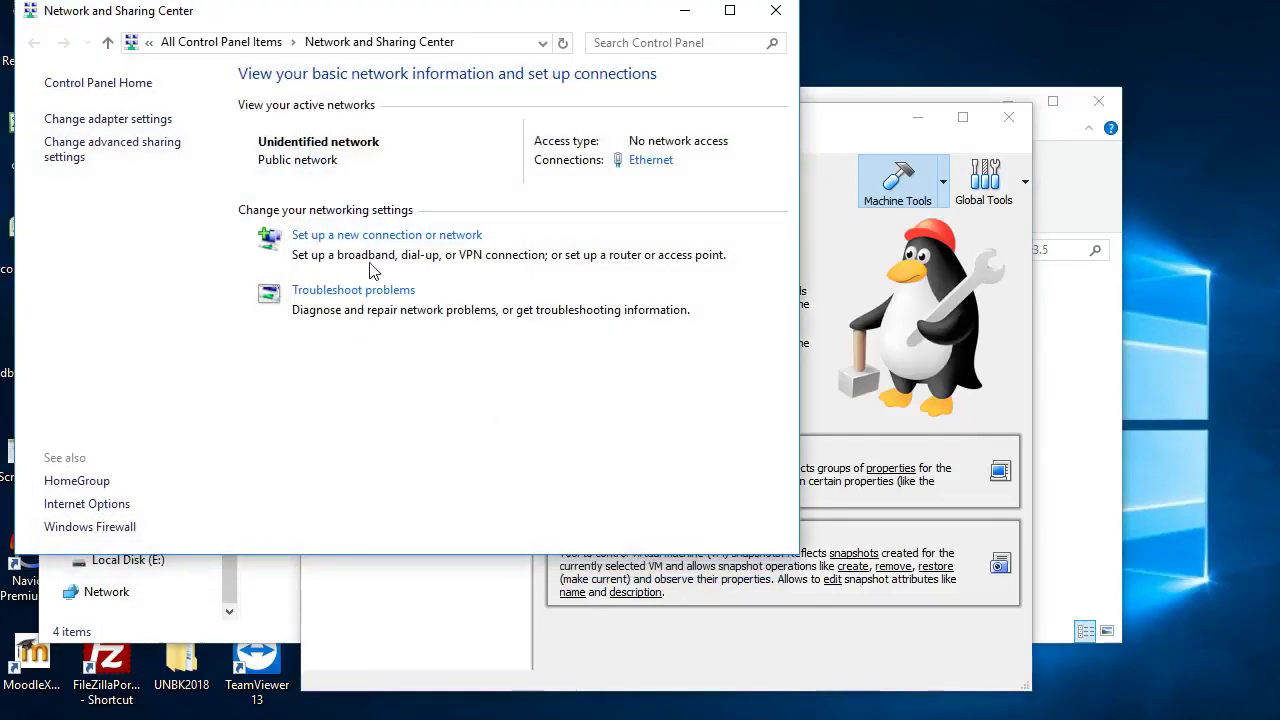
Step: Check the IPv4 address and subnet mask settings of the host's Ethernet connection in Network and Sharing Center
click(650, 160)
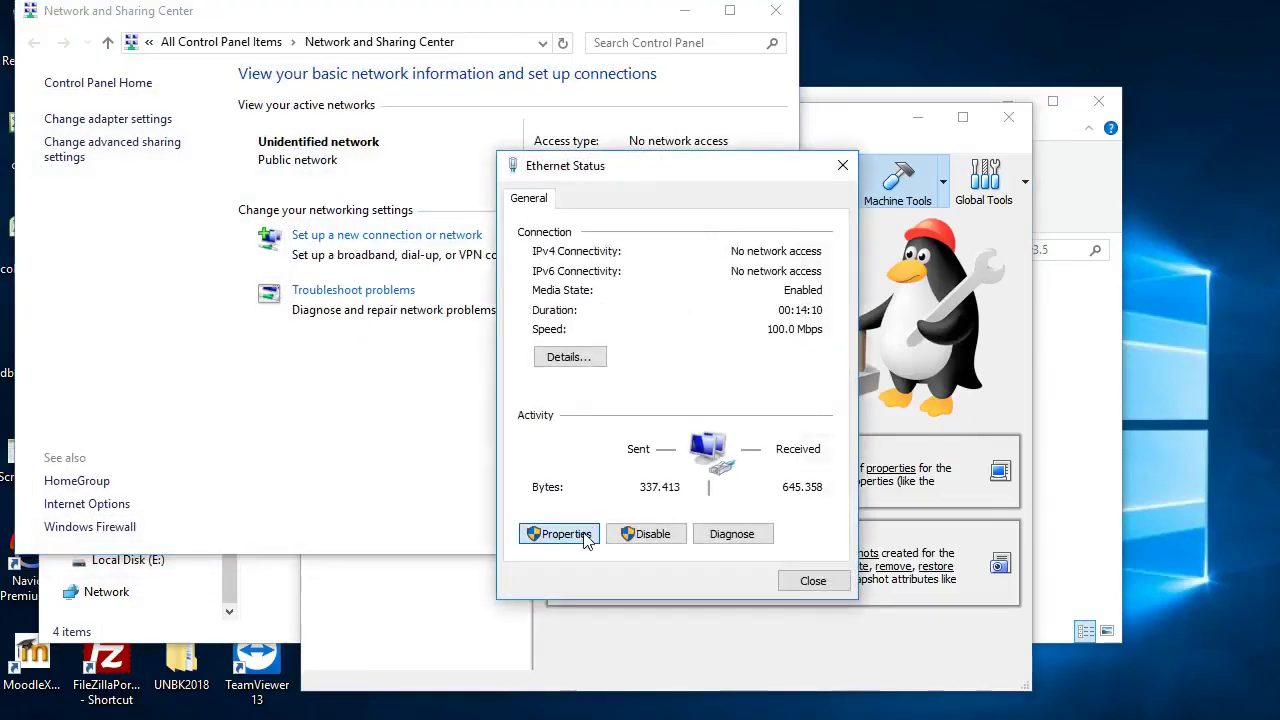
click(586, 536)
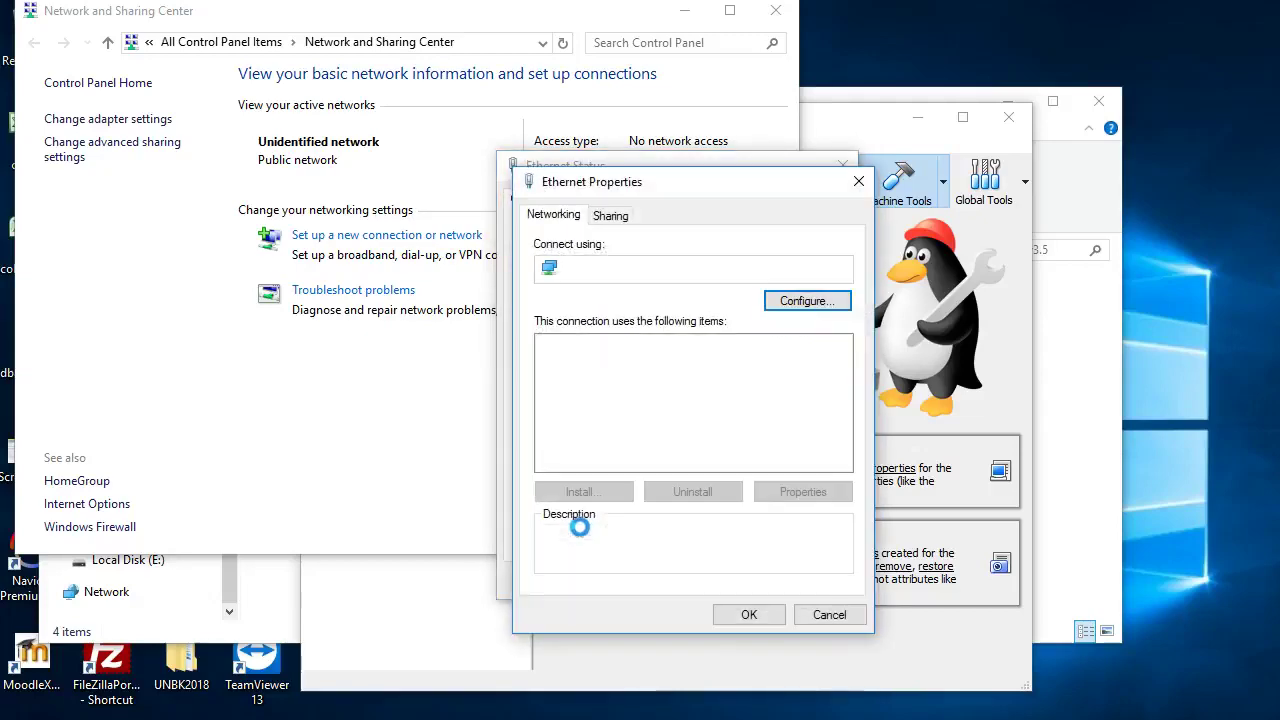
double_click(688, 412)
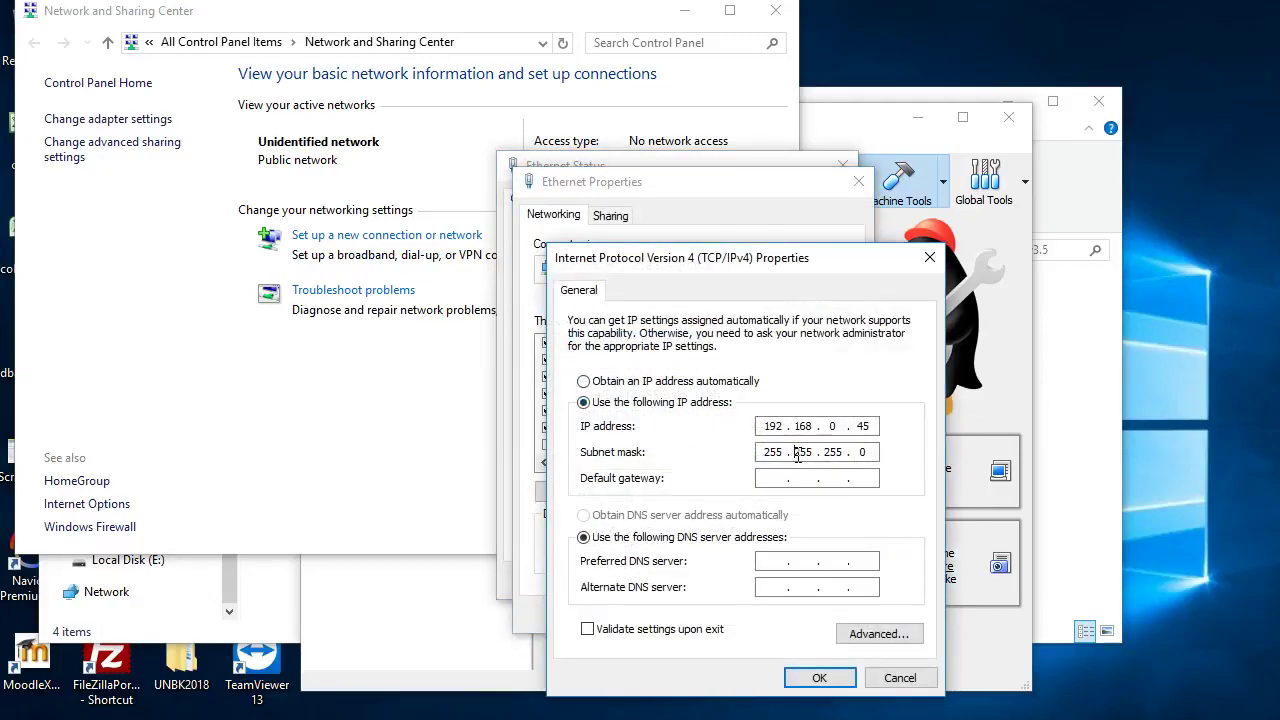
click(819, 678)
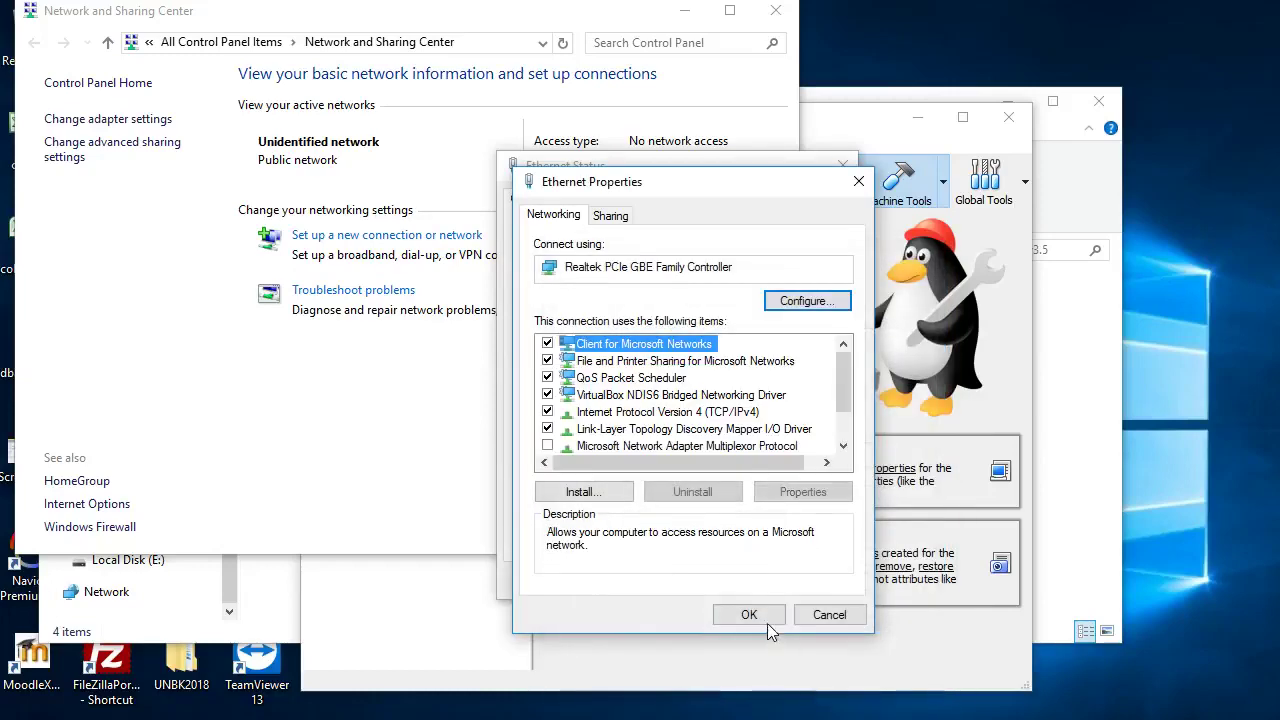
click(762, 616)
click(786, 585)
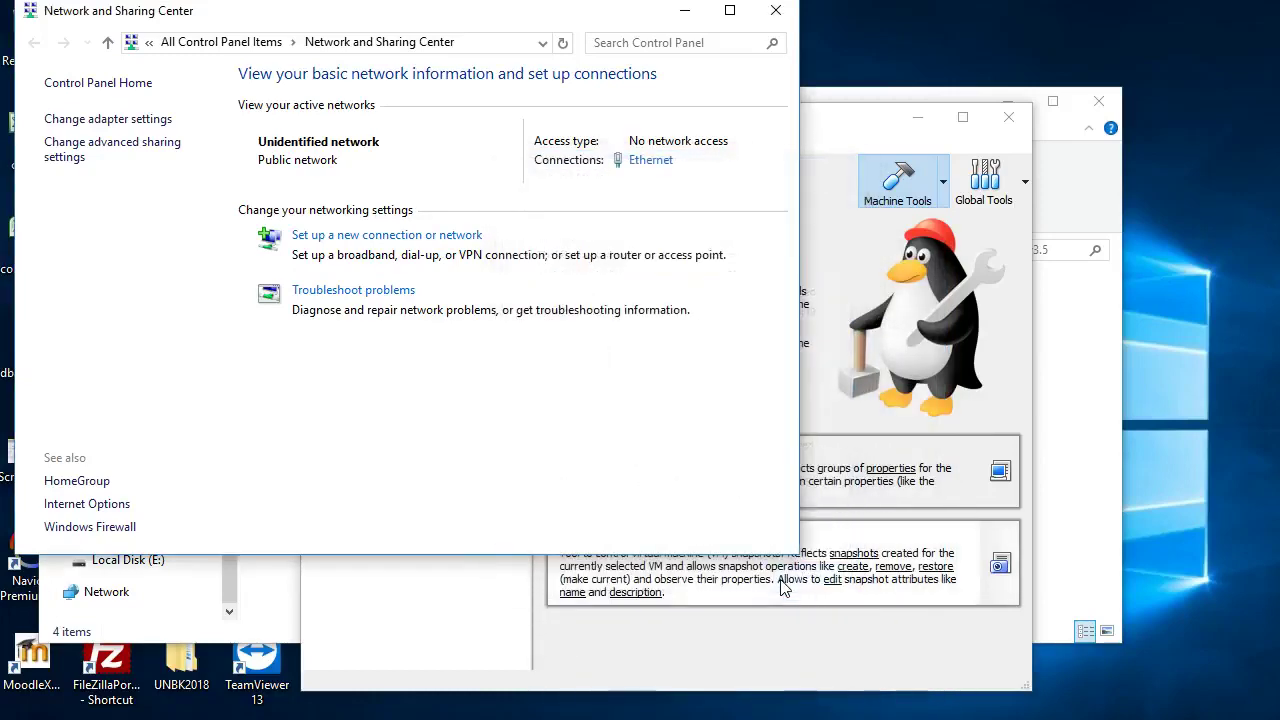
Step: Return to VirtualBox Manager and start the CBT_Moodle_v3.5 virtual machine
click(843, 258)
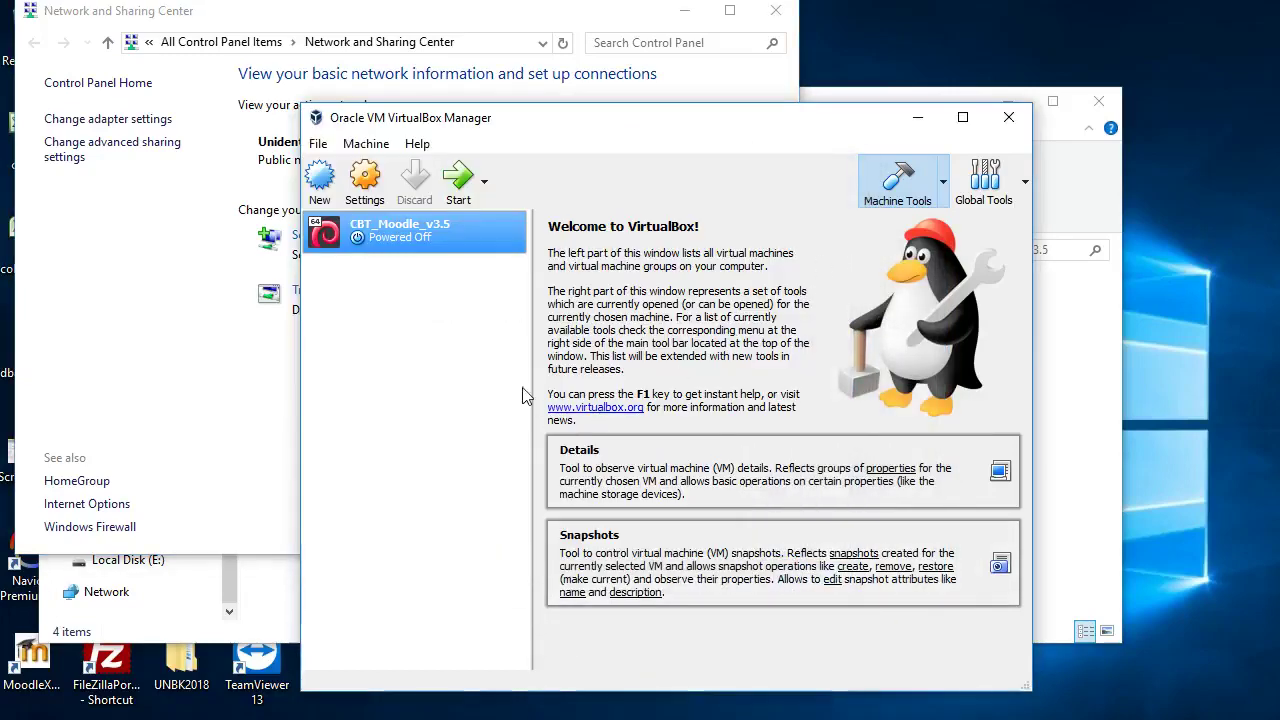
click(460, 185)
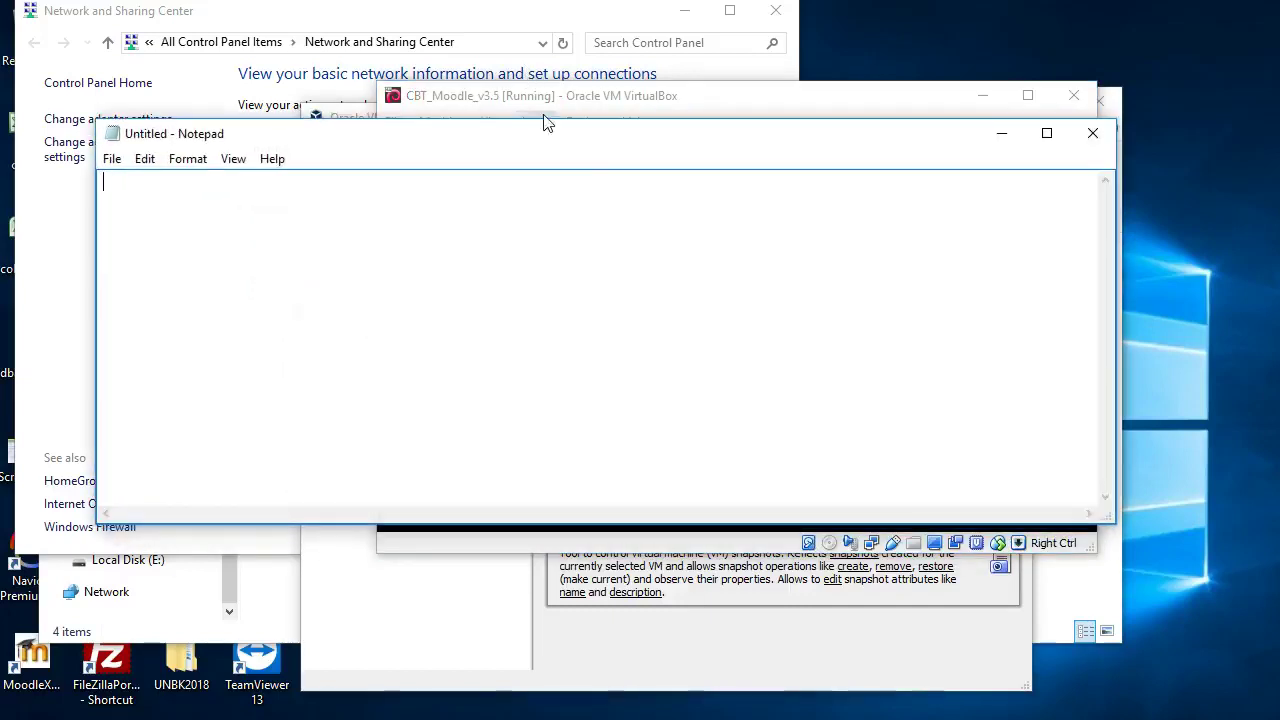
Step: Write "Sampai pada tampilan ini, pemasangan vhd AIO Moodle CBT telah selesai. Selanjutnya apabila akan mematikan VM, gunakan menu ACPI Shutdown" in Notepad and clear it
drag(550, 143, 620, 271)
text(Samp)
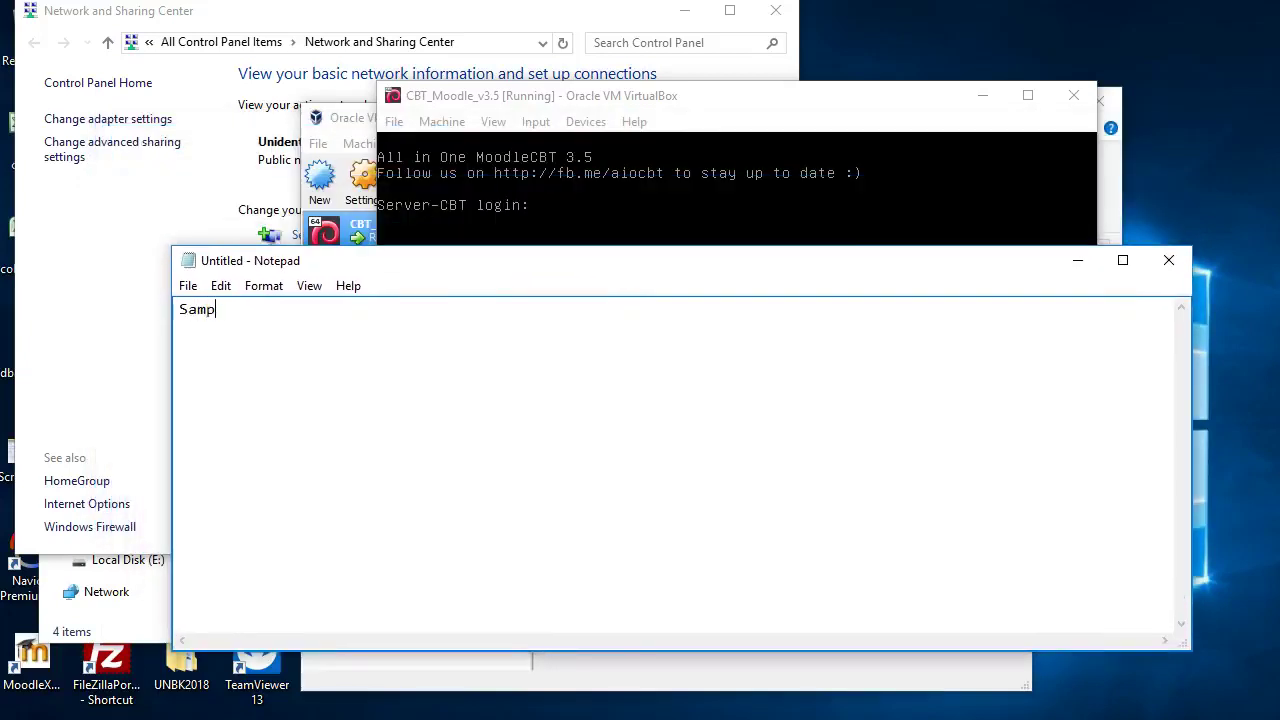
text(ai pada tampilan ini)
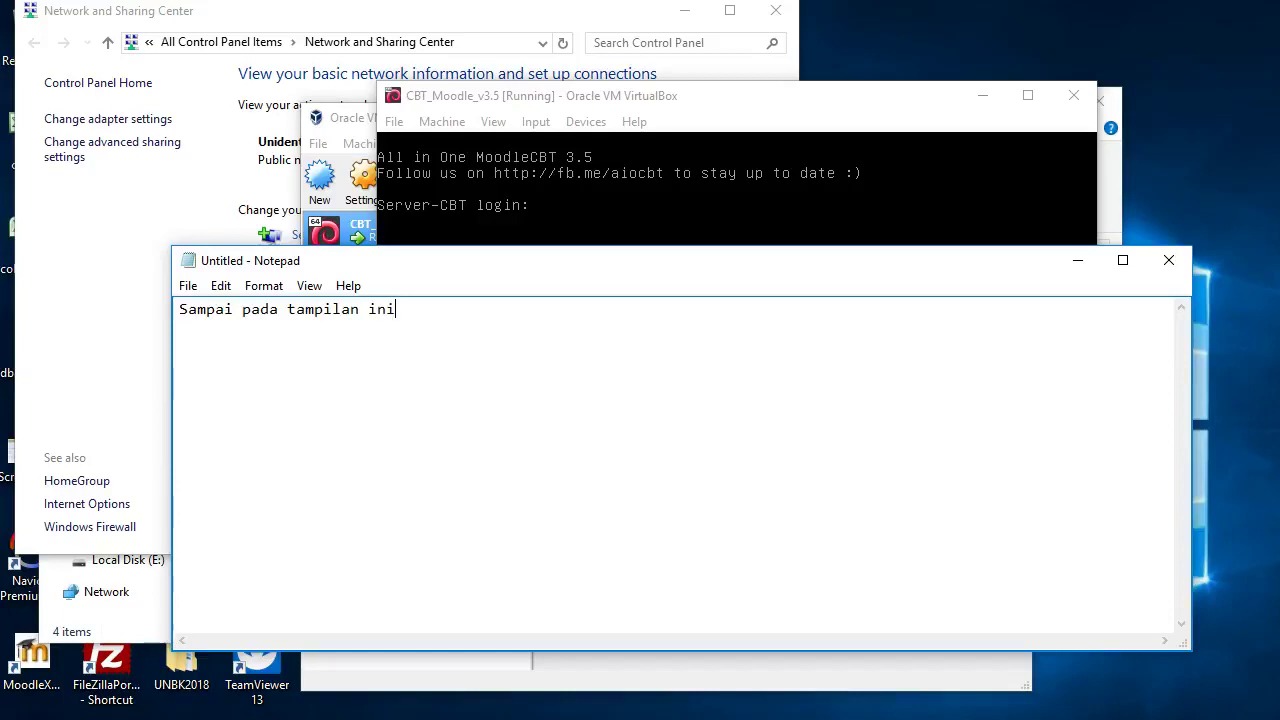
text(, pemasangan vhd AIO Moodle CBT)
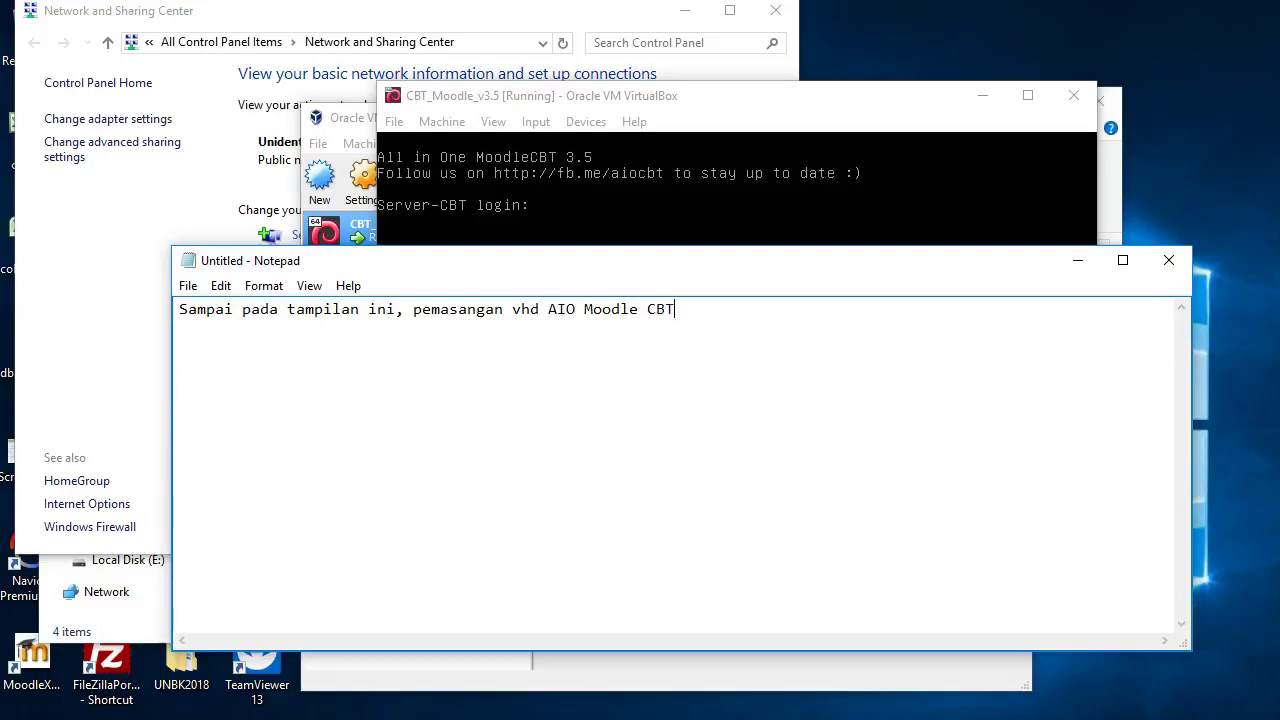
text( telah selesai. Selanjutnya apa)
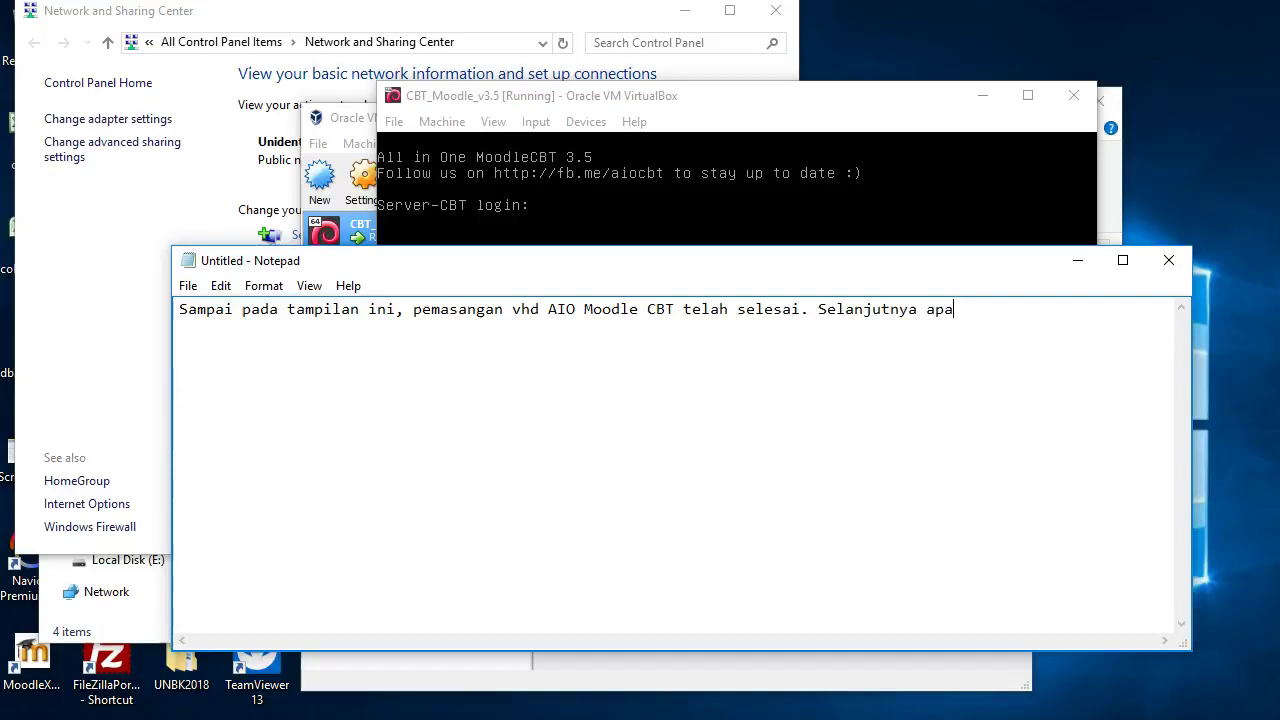
text(bila akan mematikan )
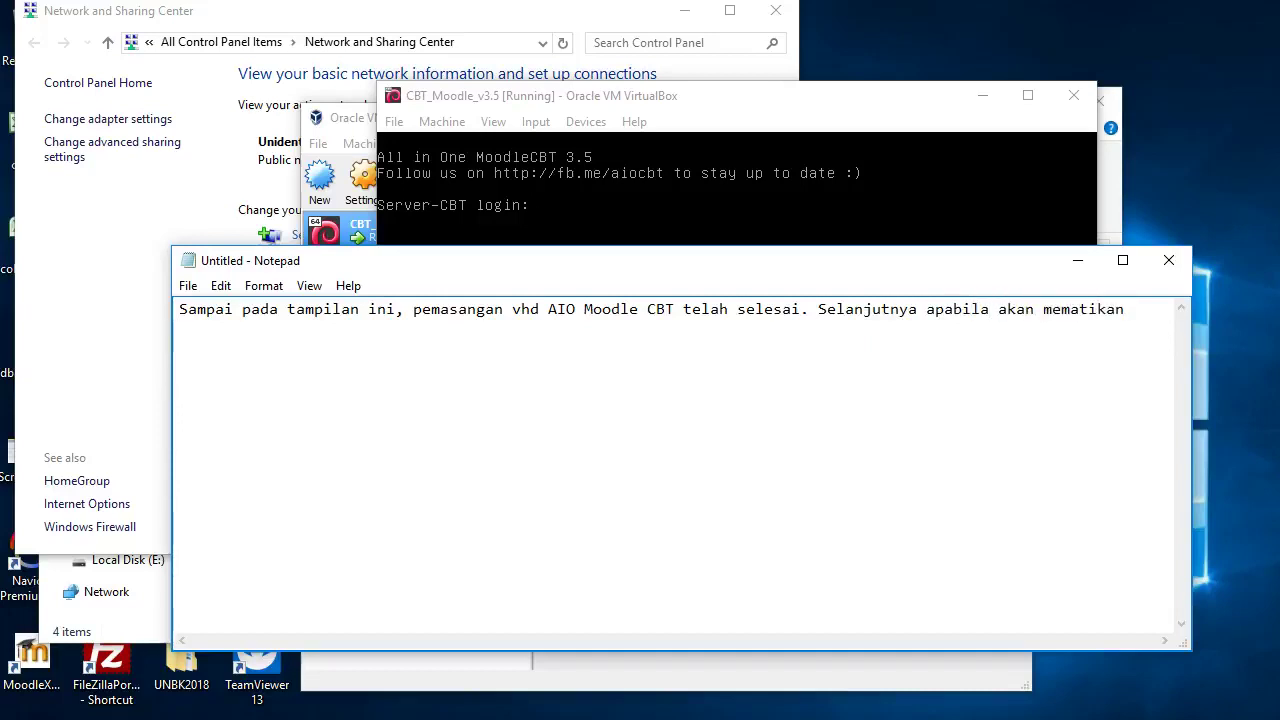
text(VM, gunakan men)
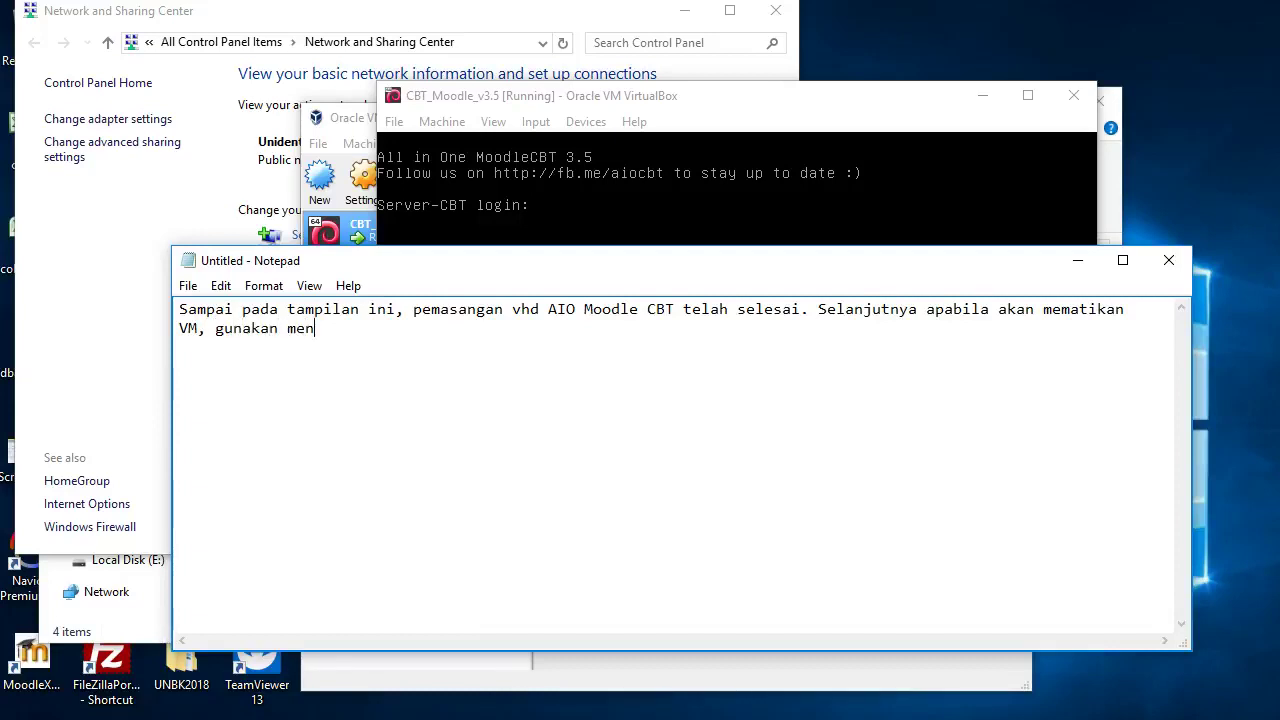
text(H)
key(BackSpace)
text(I Shutdown)
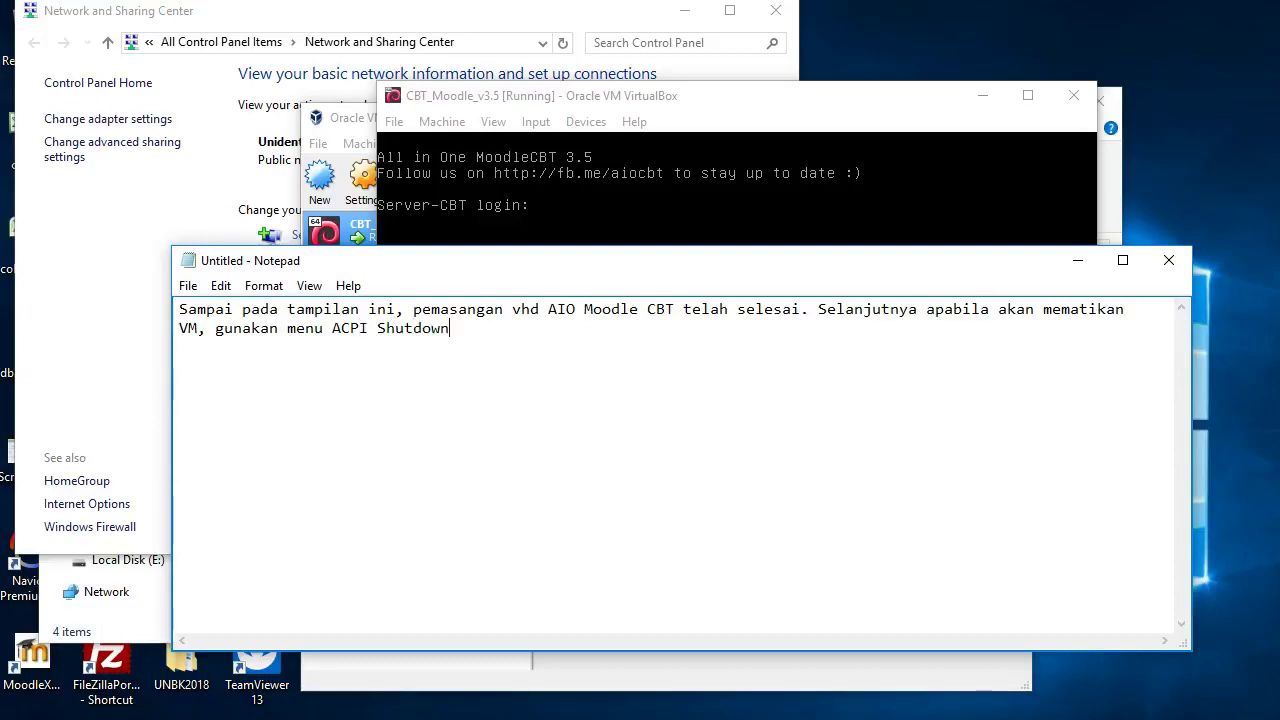
key(ctrl+a)
key(BackSpace)
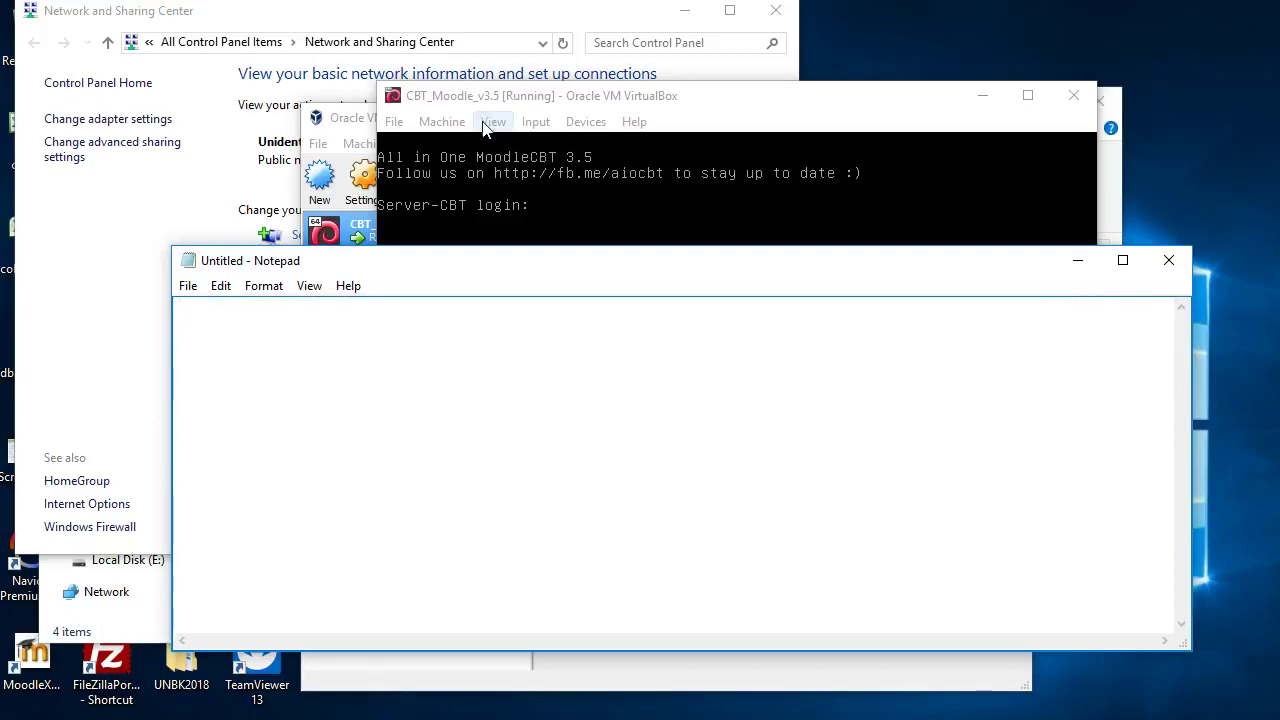
Step: Power off the running CBT_Moodle_v3.5 virtual machine with an ACPI Shutdown
click(441, 121)
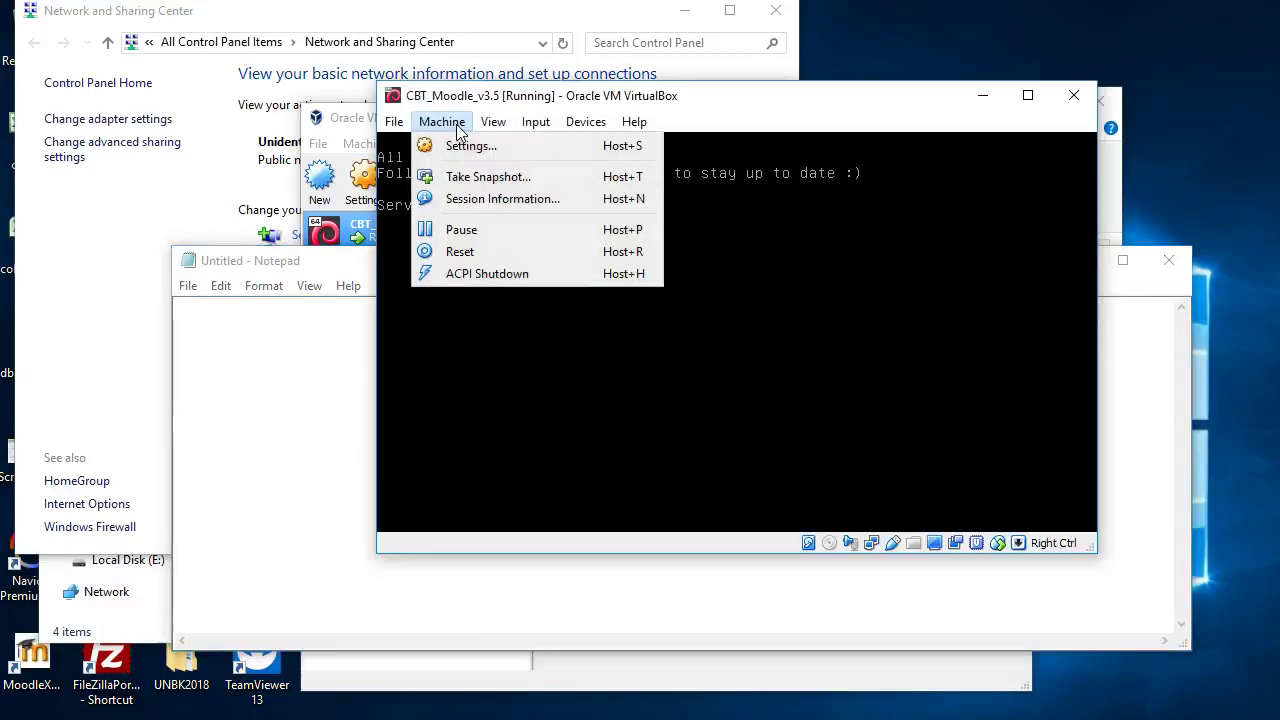
click(470, 272)
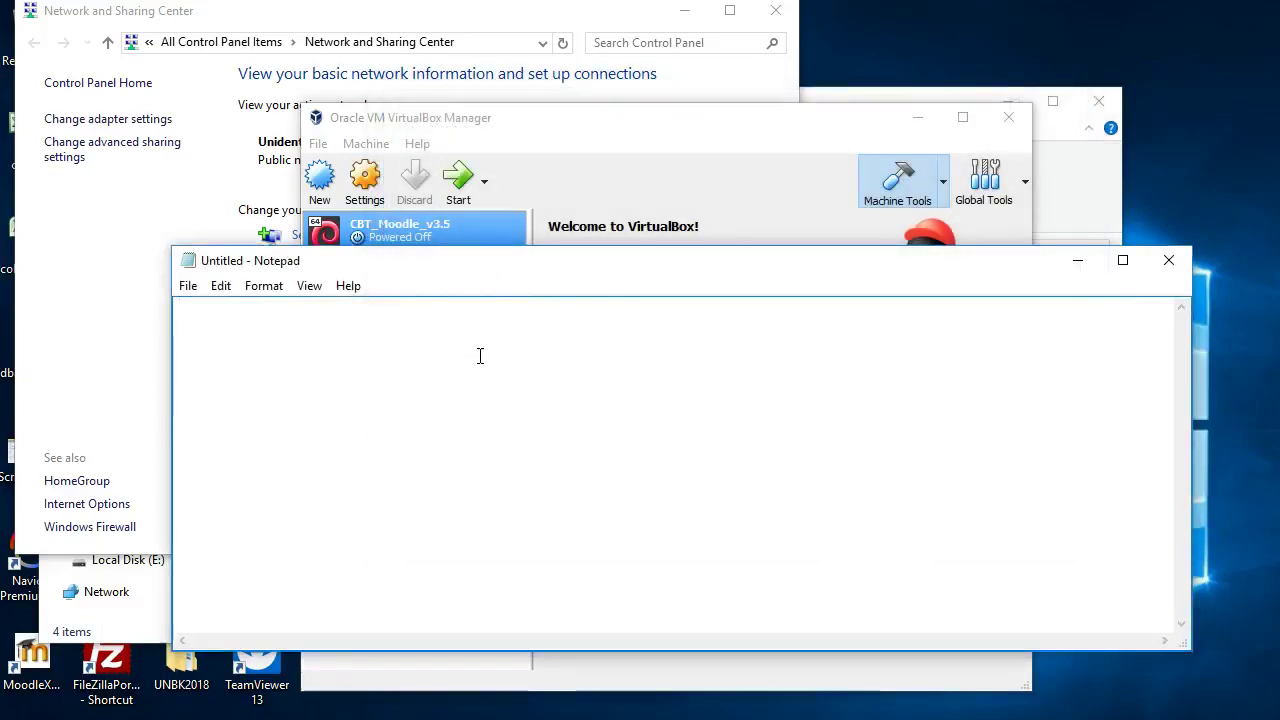
Step: Write the closing note "Demikian semoga bermanfaat :)" in the empty Notepad document
text(Demikian )
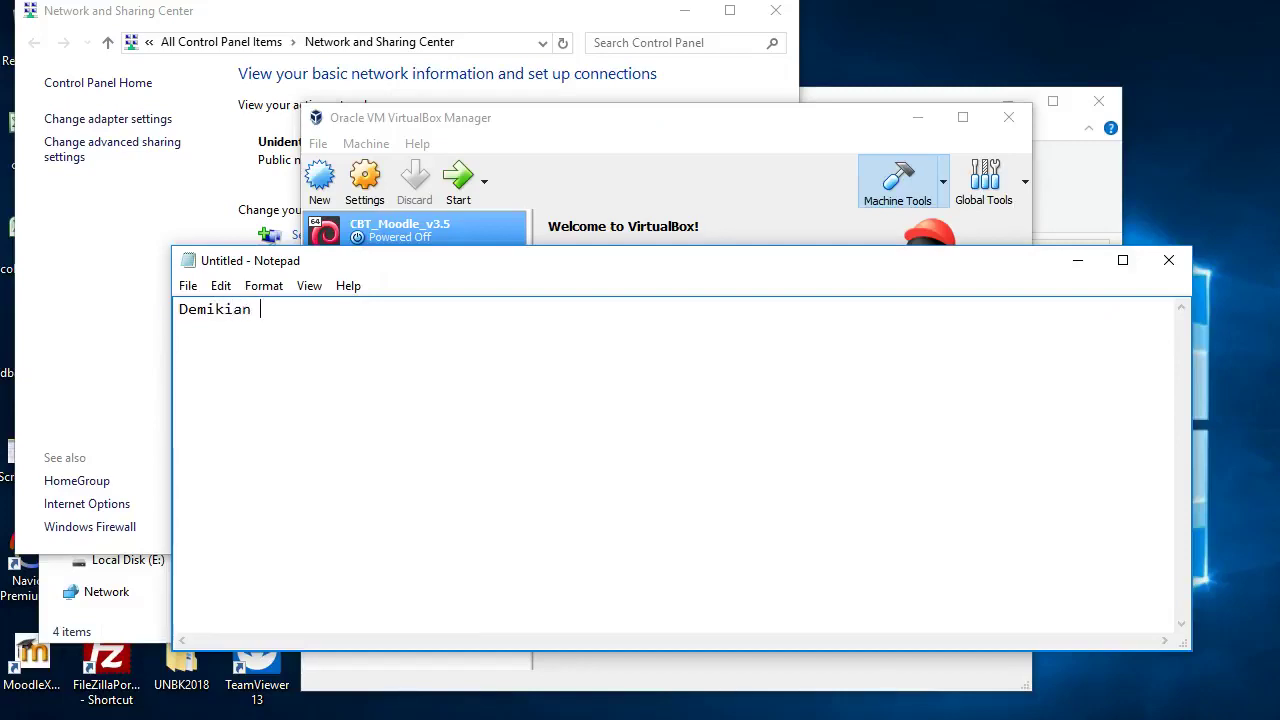
text(semoga bermanfaat :))
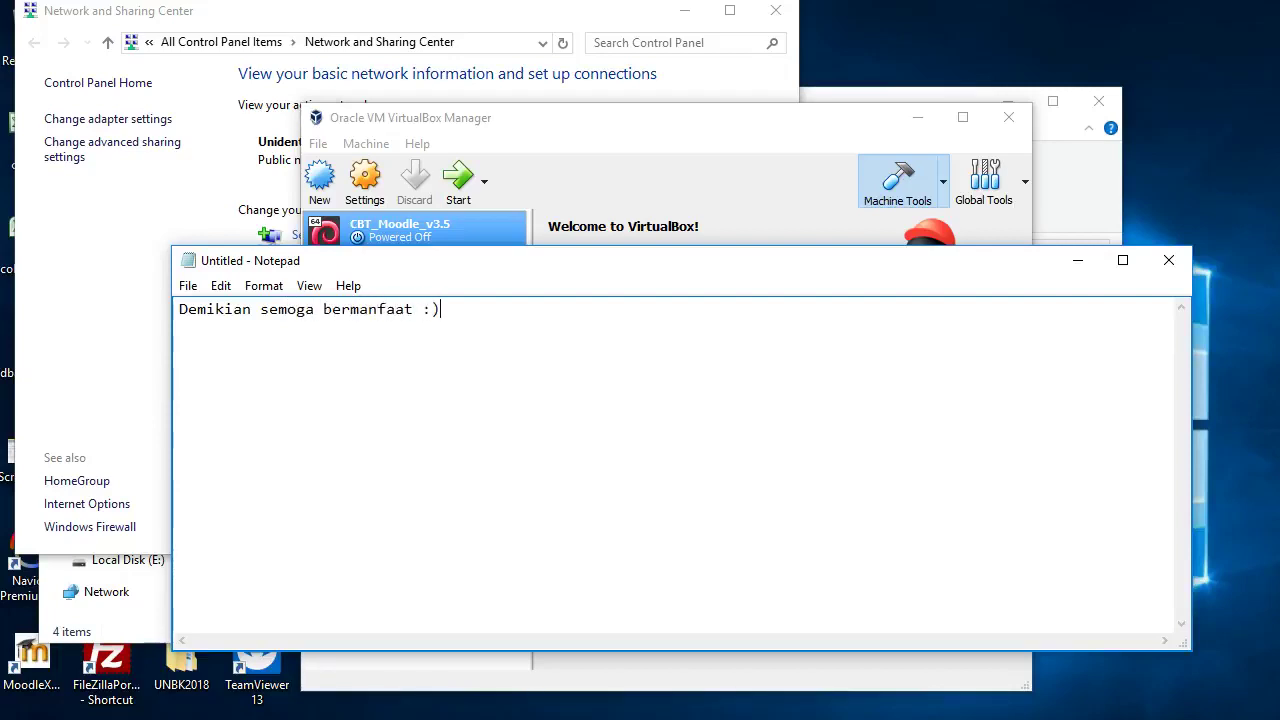